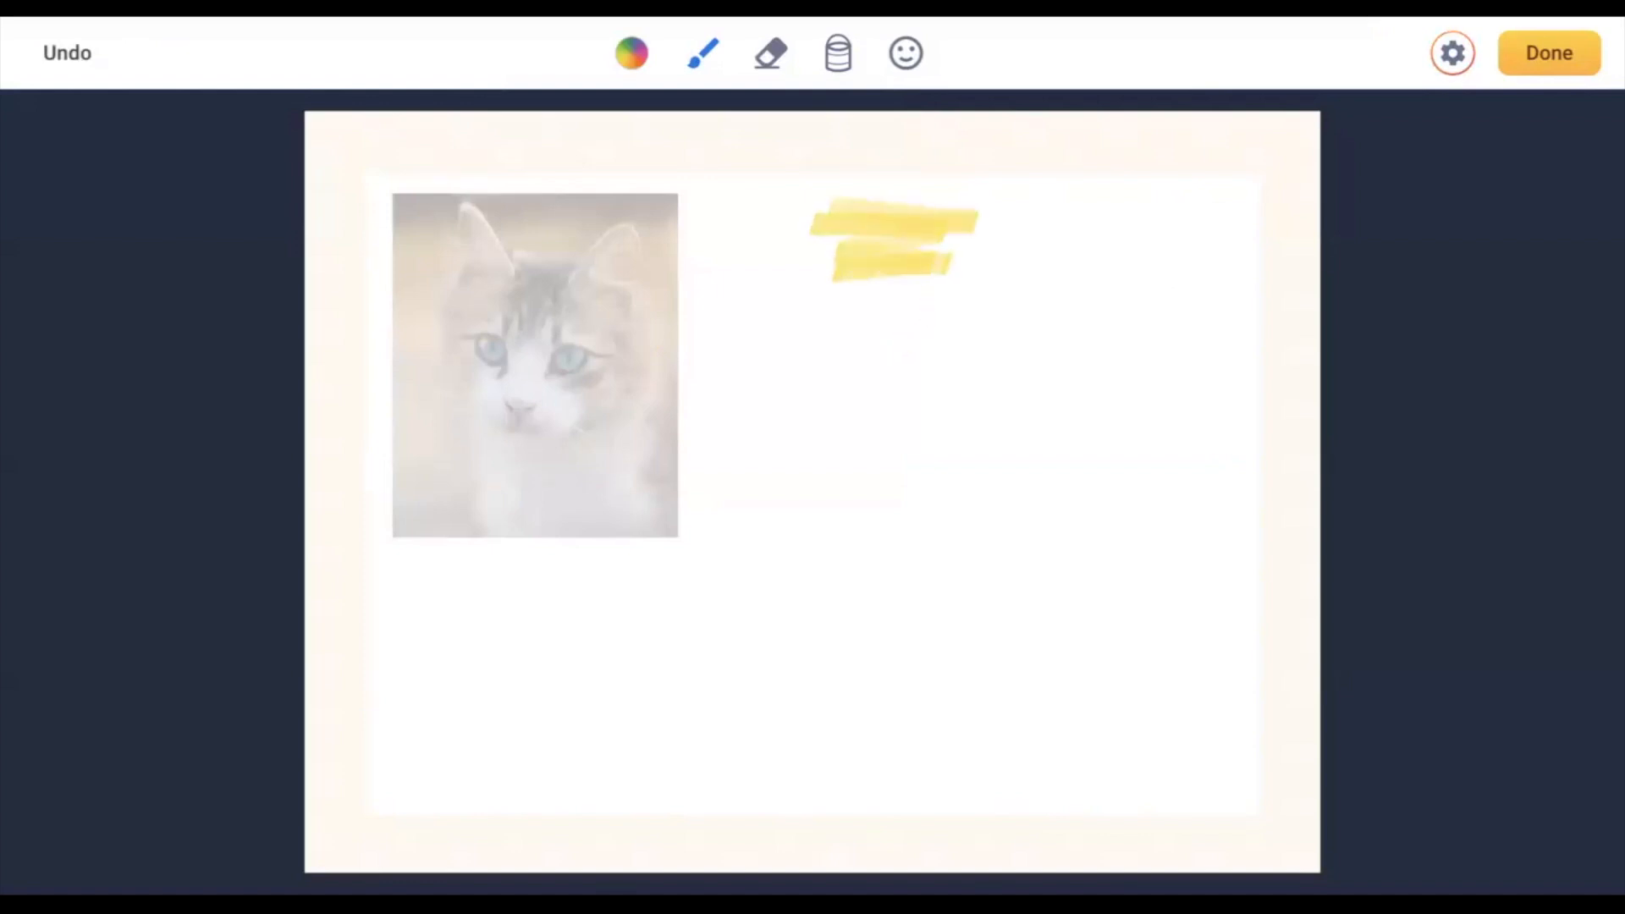
- Draw a light blue stroke and a black crayon scribble over the yellow highlighter marks
click(631, 53)
click(689, 251)
click(726, 58)
click(658, 281)
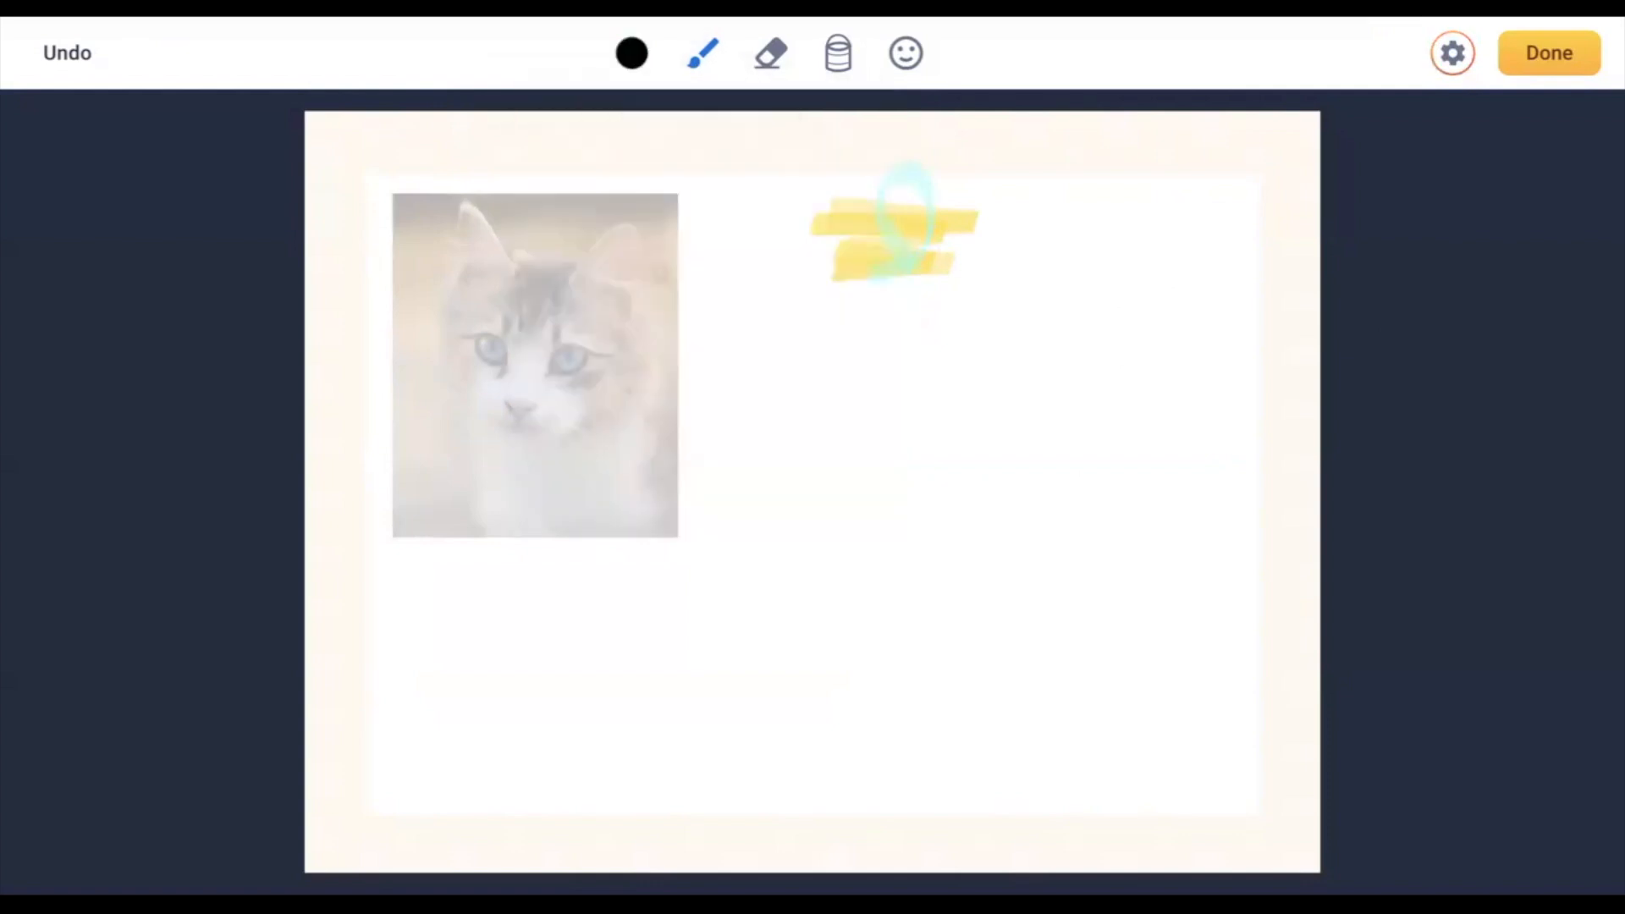
mouse_move(911, 193)
mouse_down()
mouse_move(899, 254)
mouse_move(889, 227)
mouse_move(854, 244)
mouse_up()
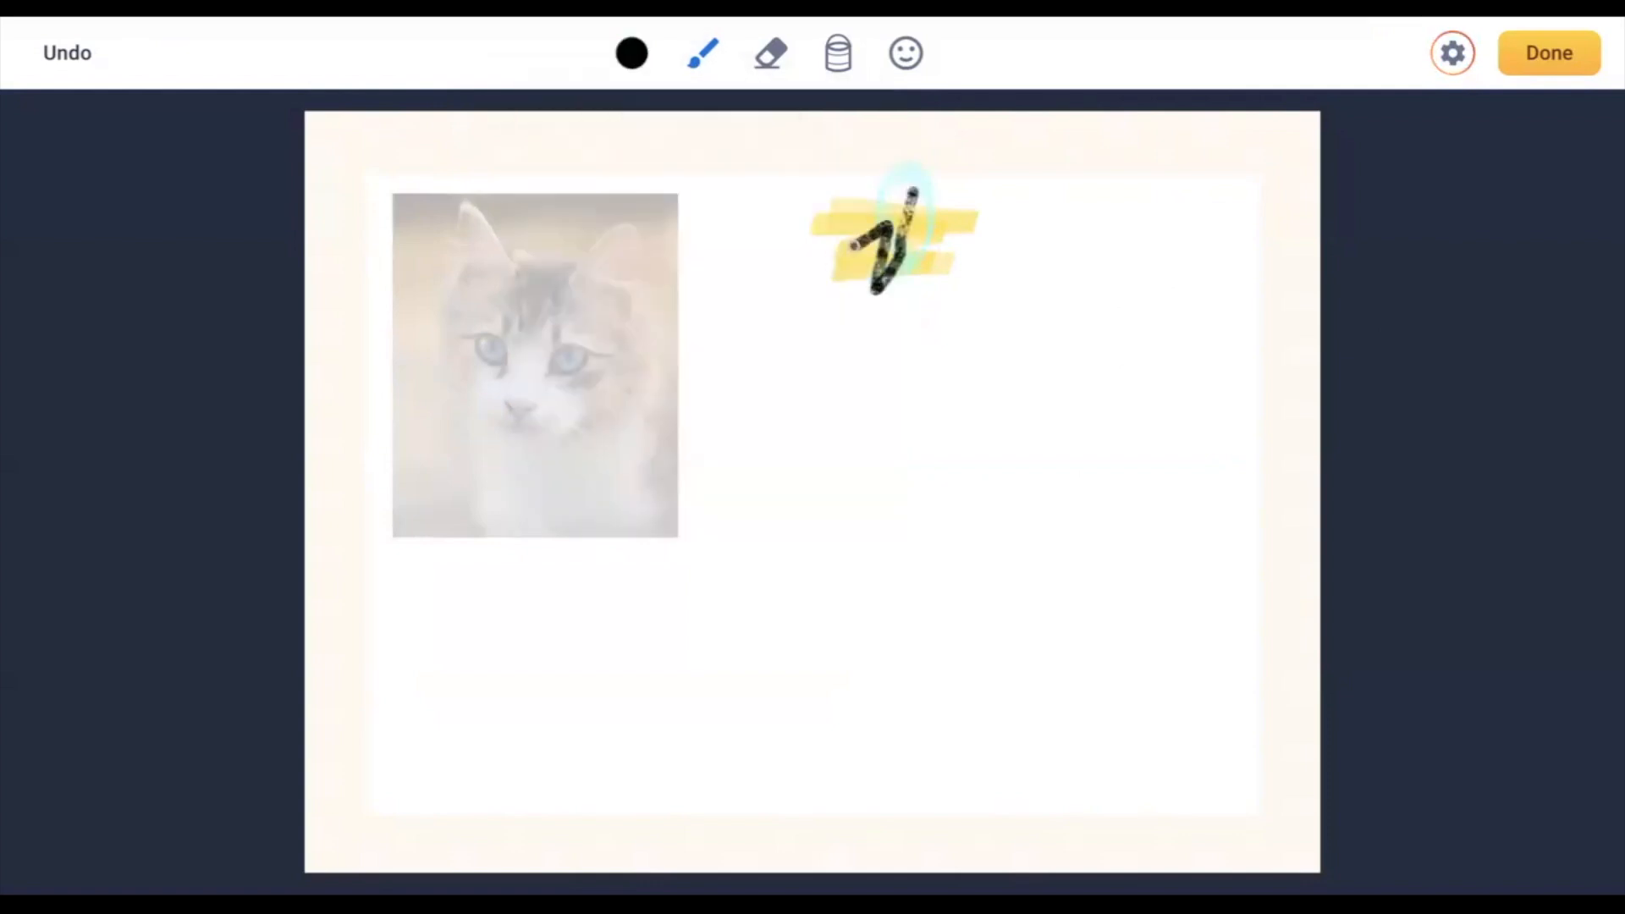
- Add a grinning emoji with smiling eyes to the drawing and erase the dark lines between its teeth
click(906, 53)
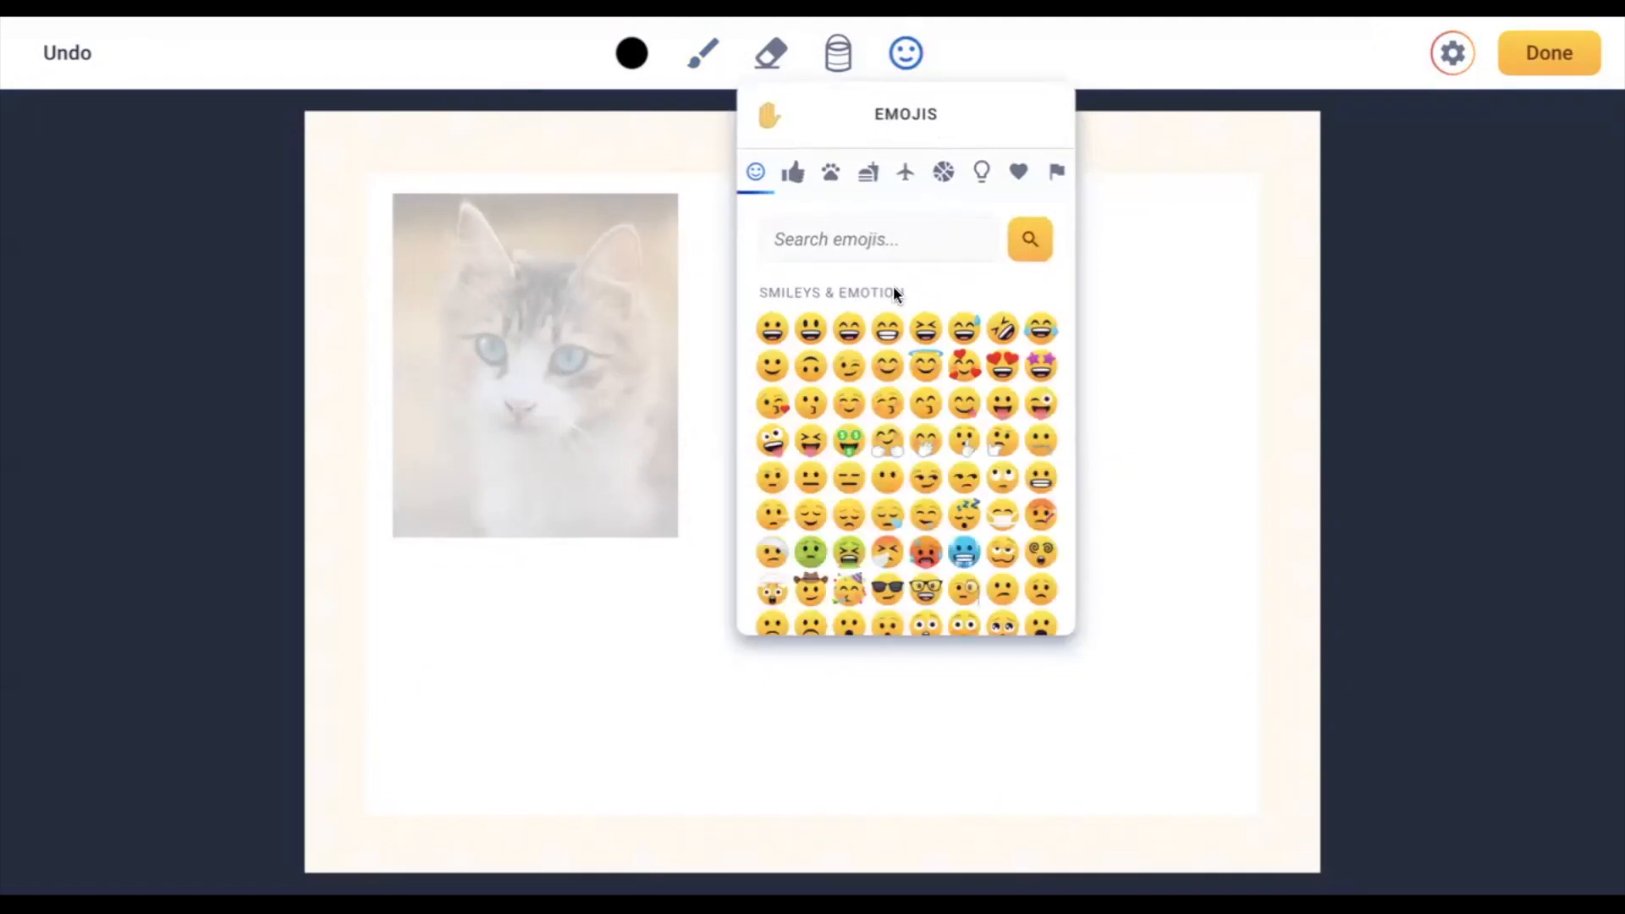
click(887, 330)
click(770, 52)
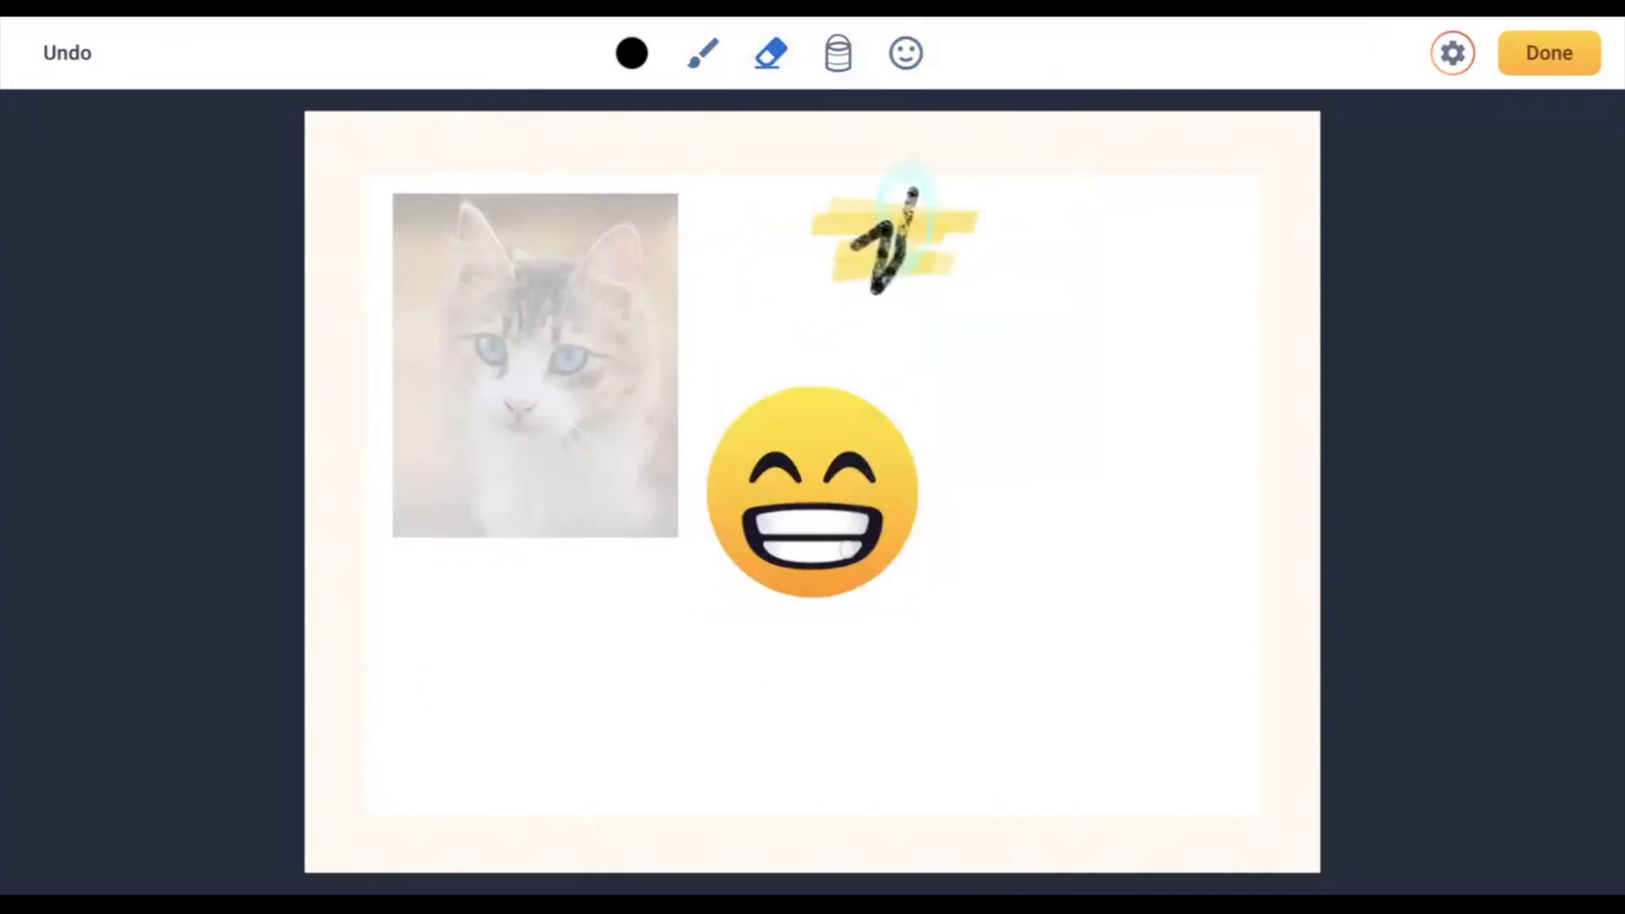
mouse_move(847, 546)
mouse_down()
mouse_move(780, 544)
mouse_move(762, 518)
mouse_move(870, 520)
mouse_move(849, 552)
mouse_move(789, 559)
mouse_move(751, 517)
mouse_move(859, 527)
mouse_move(828, 526)
mouse_up()
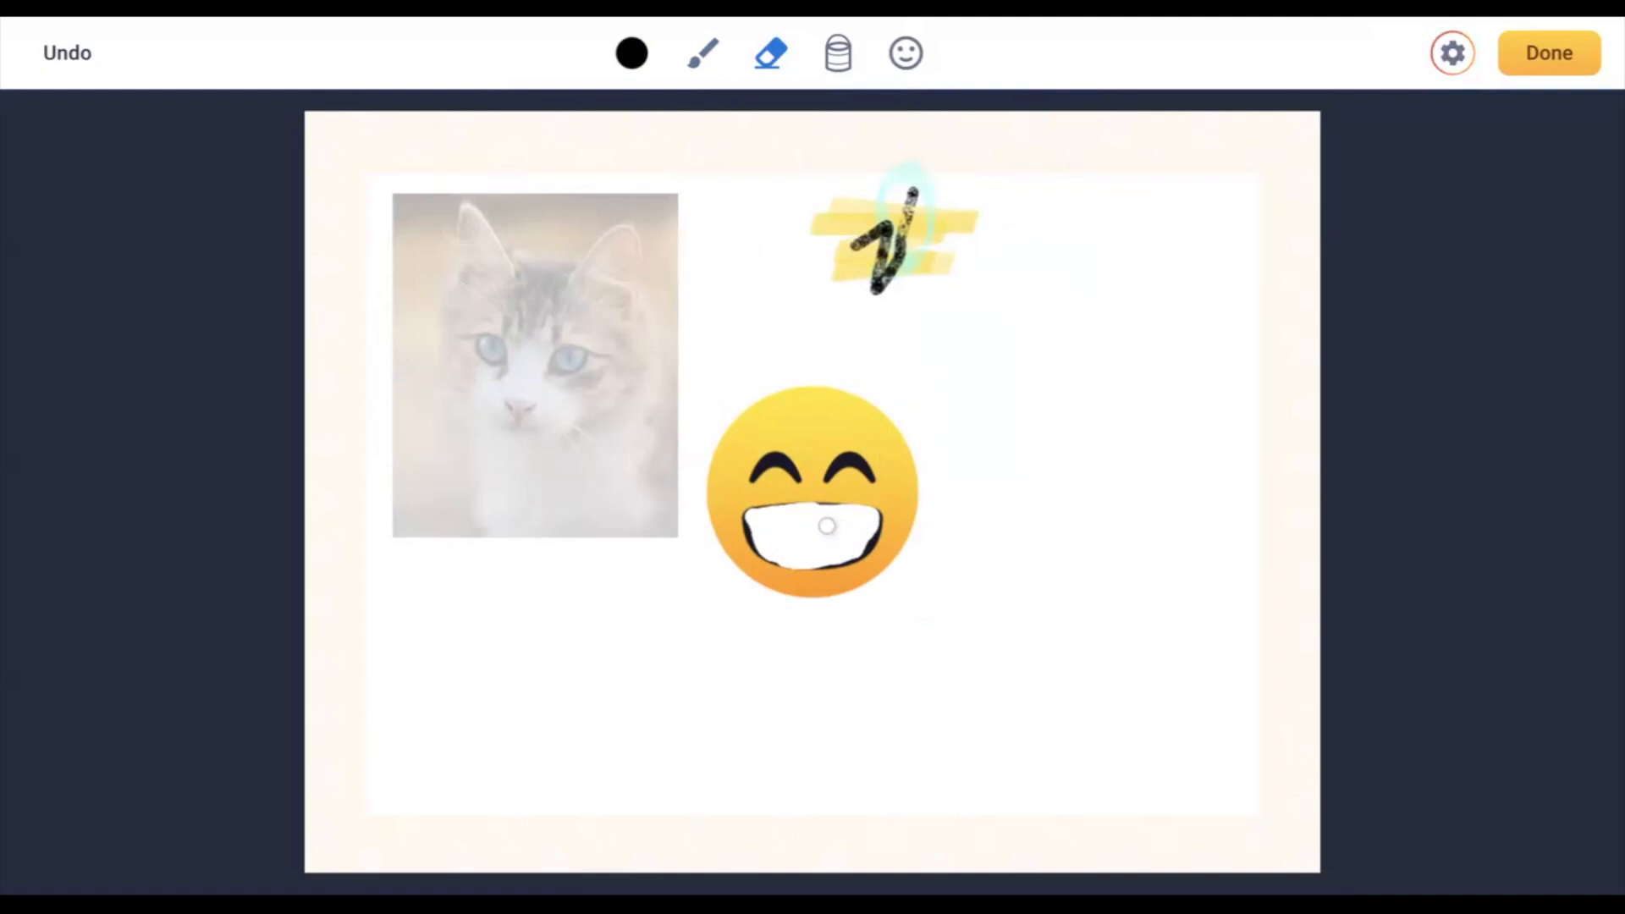
- Place the finished drawing on the page and delete it
click(1537, 61)
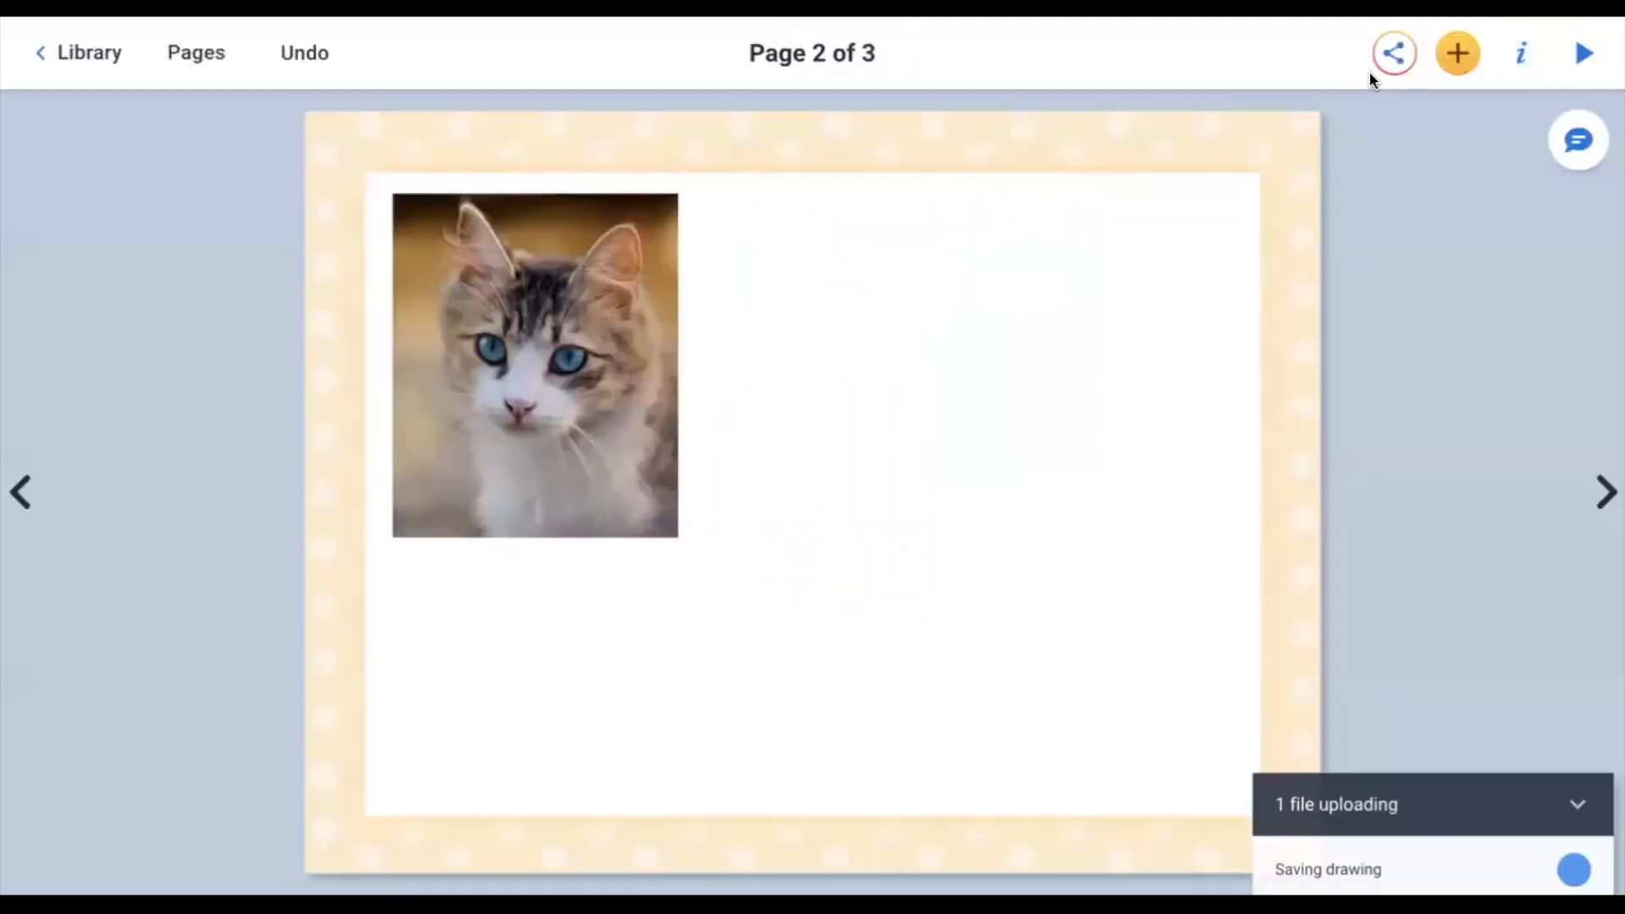
click(815, 400)
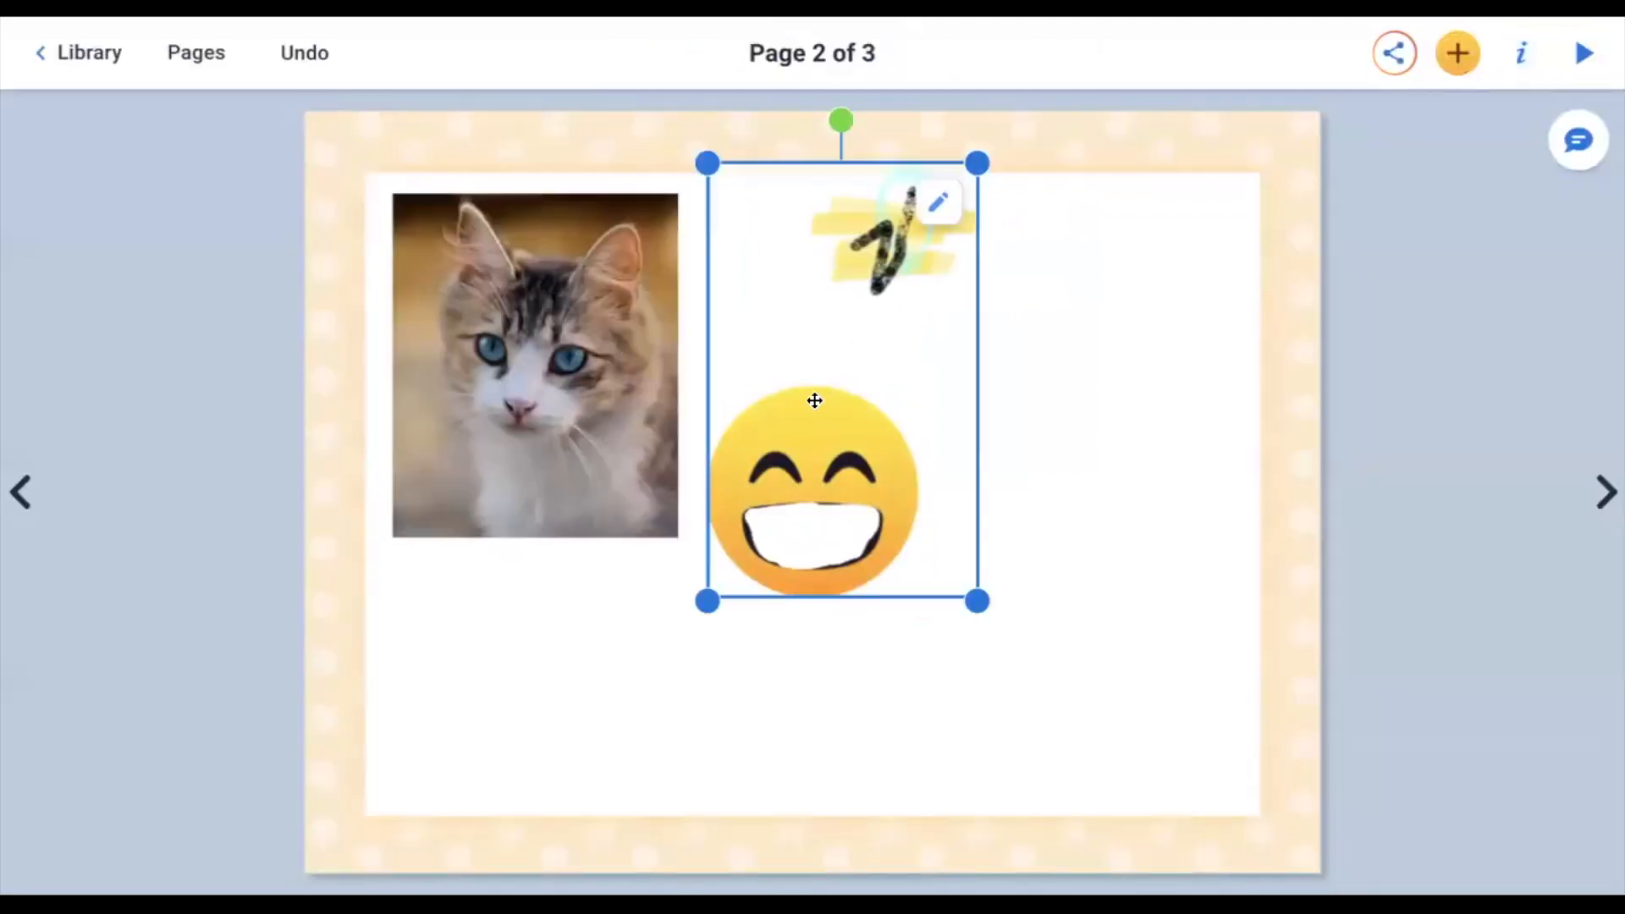
key(Delete)
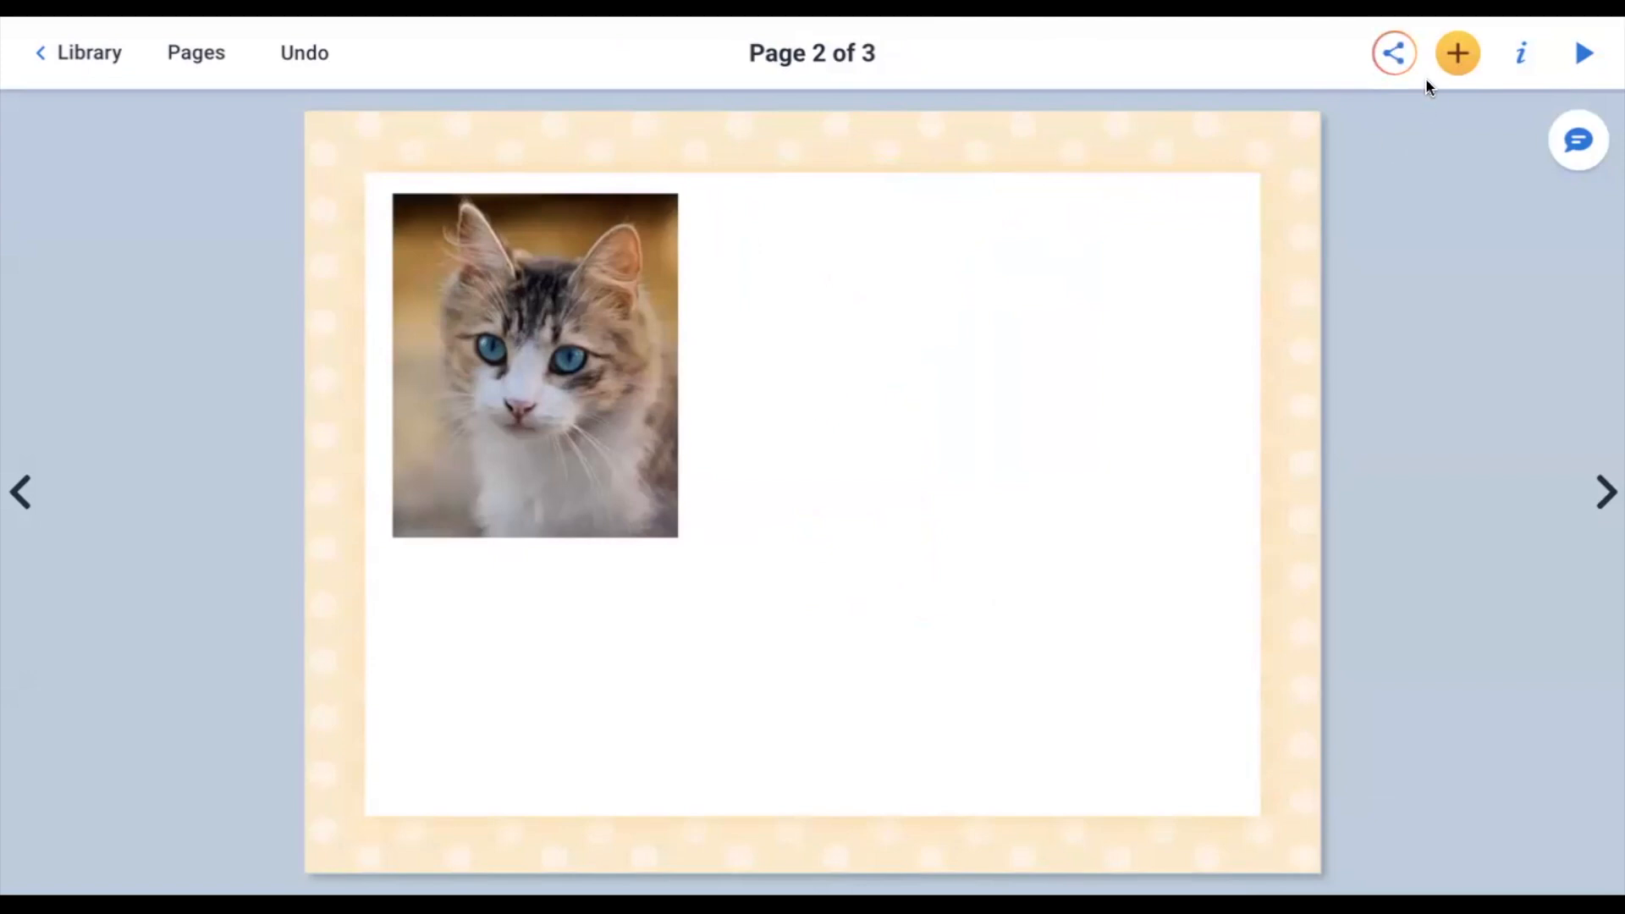
- Start a new pen drawing and add the wastebasket emoji found by searching for "wast"
click(1458, 54)
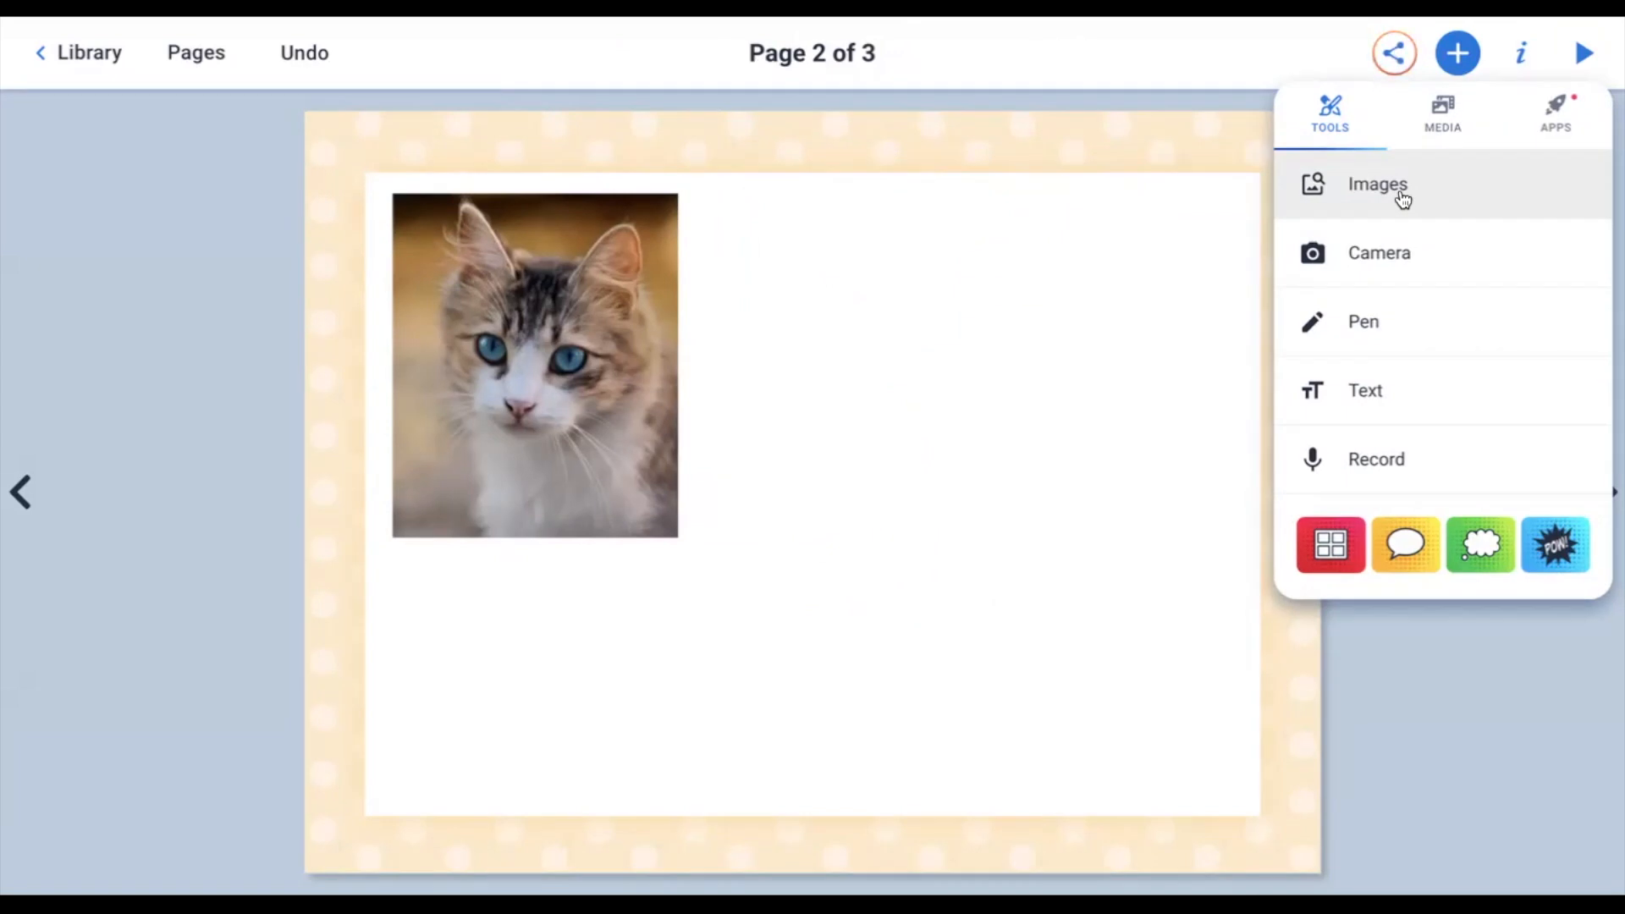
click(1381, 323)
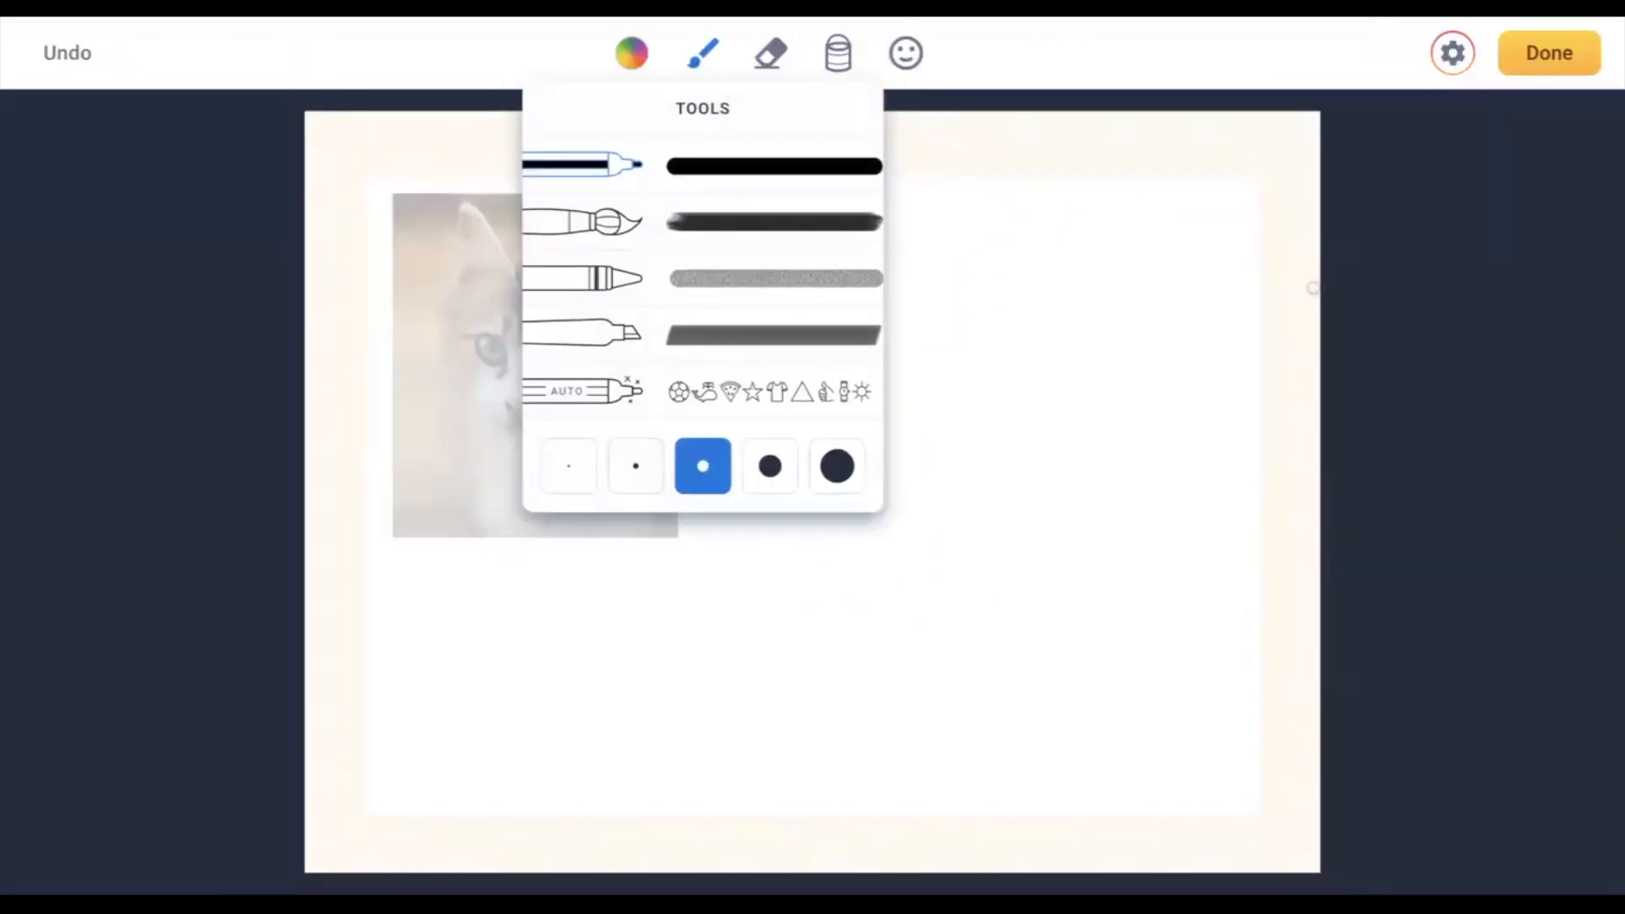
click(895, 47)
click(877, 243)
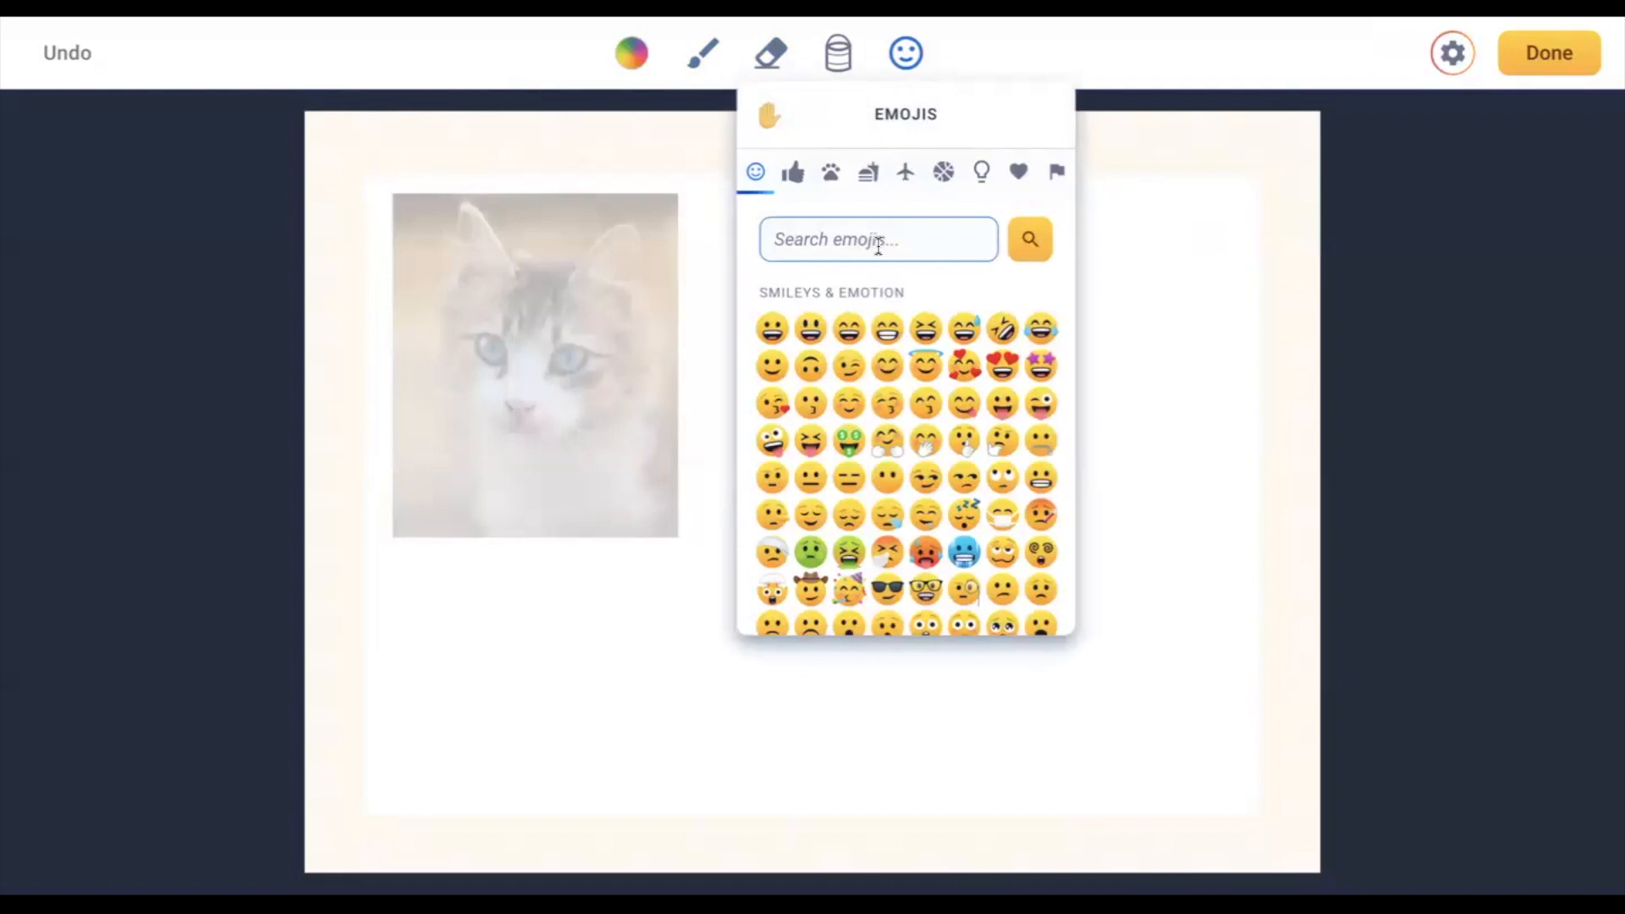
text(wast)
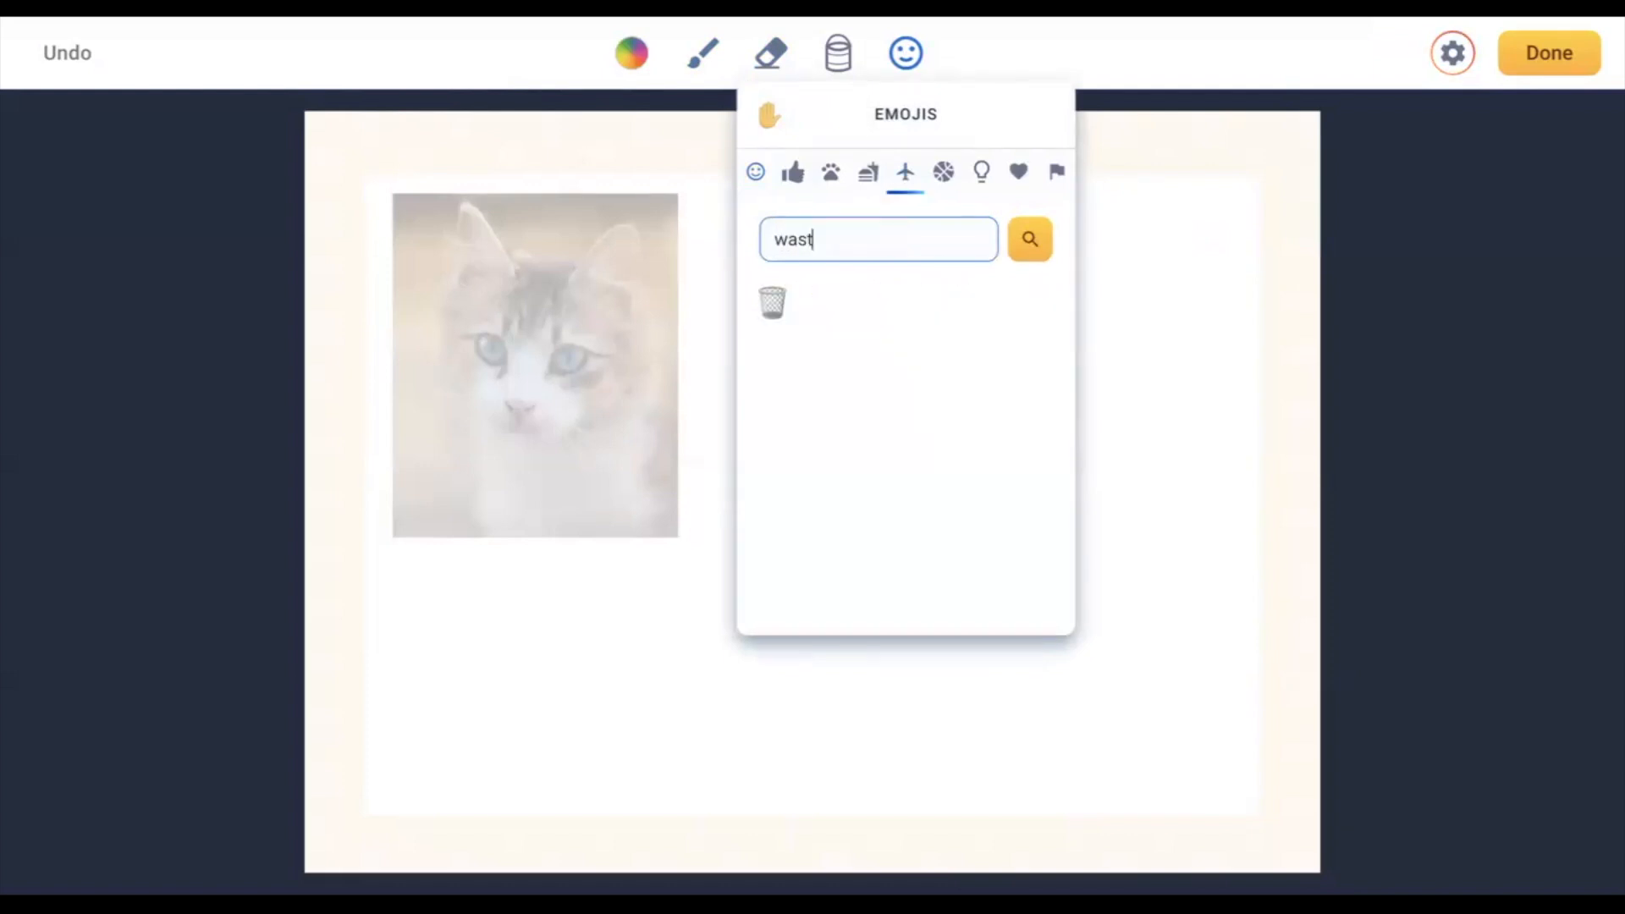
click(773, 306)
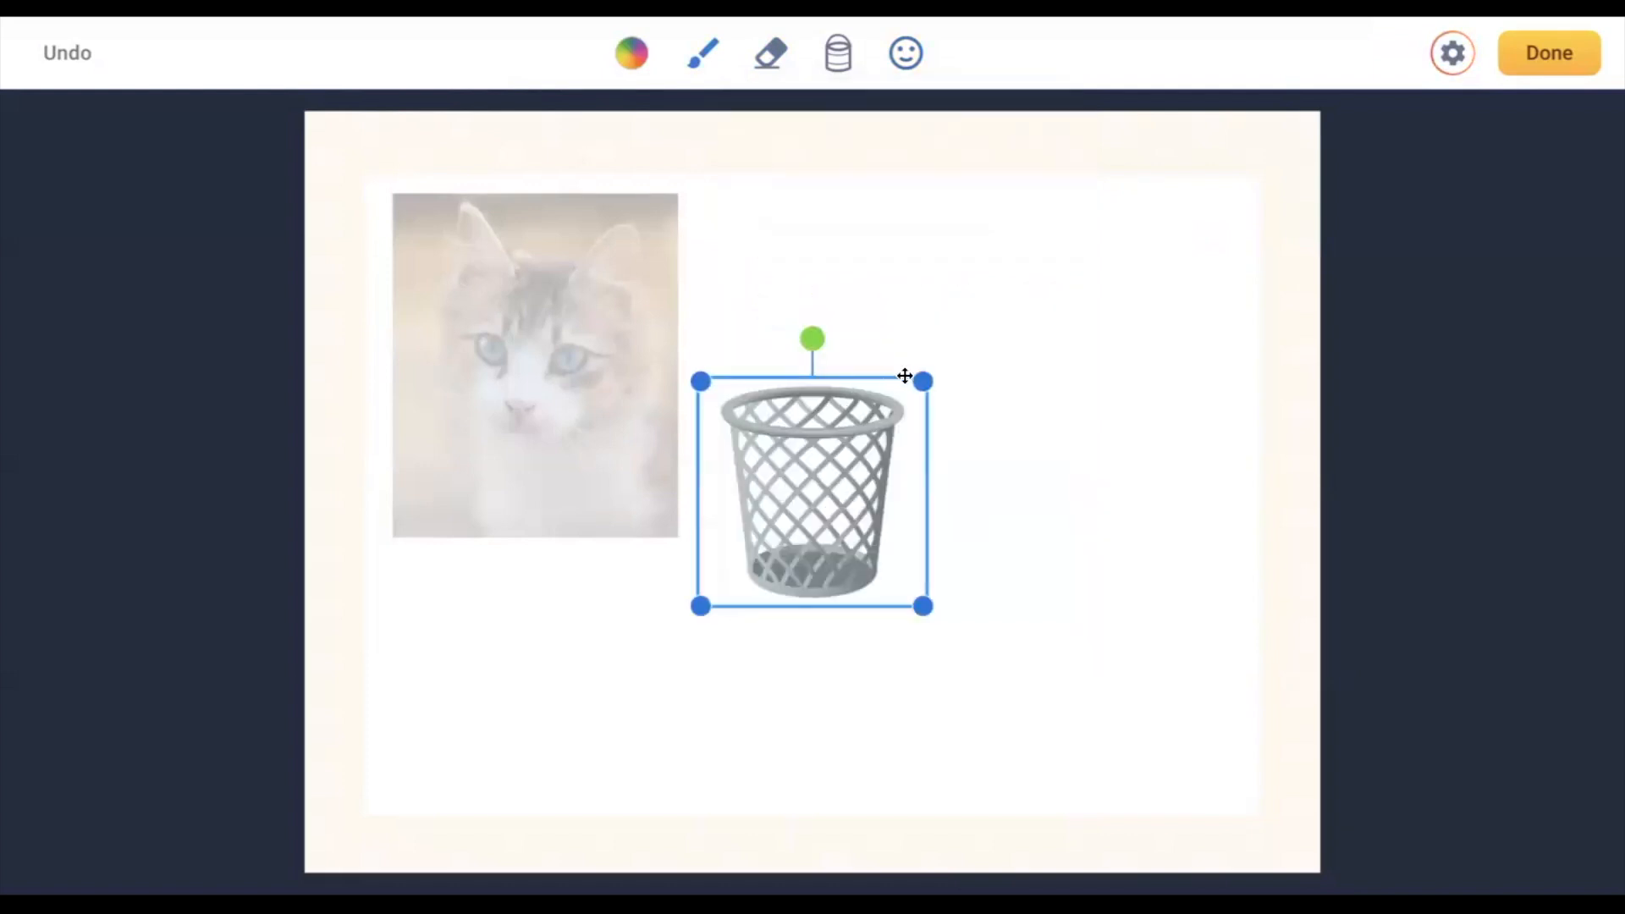
- Enlarge the wastebasket and erase its rim, base and one side so only a piece of the lattice remains
drag(922, 379, 1030, 273)
click(770, 53)
mouse_move(996, 404)
mouse_down()
mouse_move(744, 408)
mouse_move(815, 520)
mouse_move(979, 519)
mouse_move(940, 554)
mouse_move(836, 546)
mouse_move(846, 529)
mouse_move(800, 529)
mouse_move(794, 411)
mouse_move(772, 417)
mouse_move(774, 499)
mouse_move(778, 424)
mouse_move(793, 477)
mouse_move(789, 442)
mouse_move(777, 414)
mouse_move(756, 447)
mouse_move(762, 396)
mouse_move(863, 381)
mouse_move(980, 381)
mouse_move(989, 395)
mouse_move(755, 387)
mouse_move(849, 370)
mouse_up()
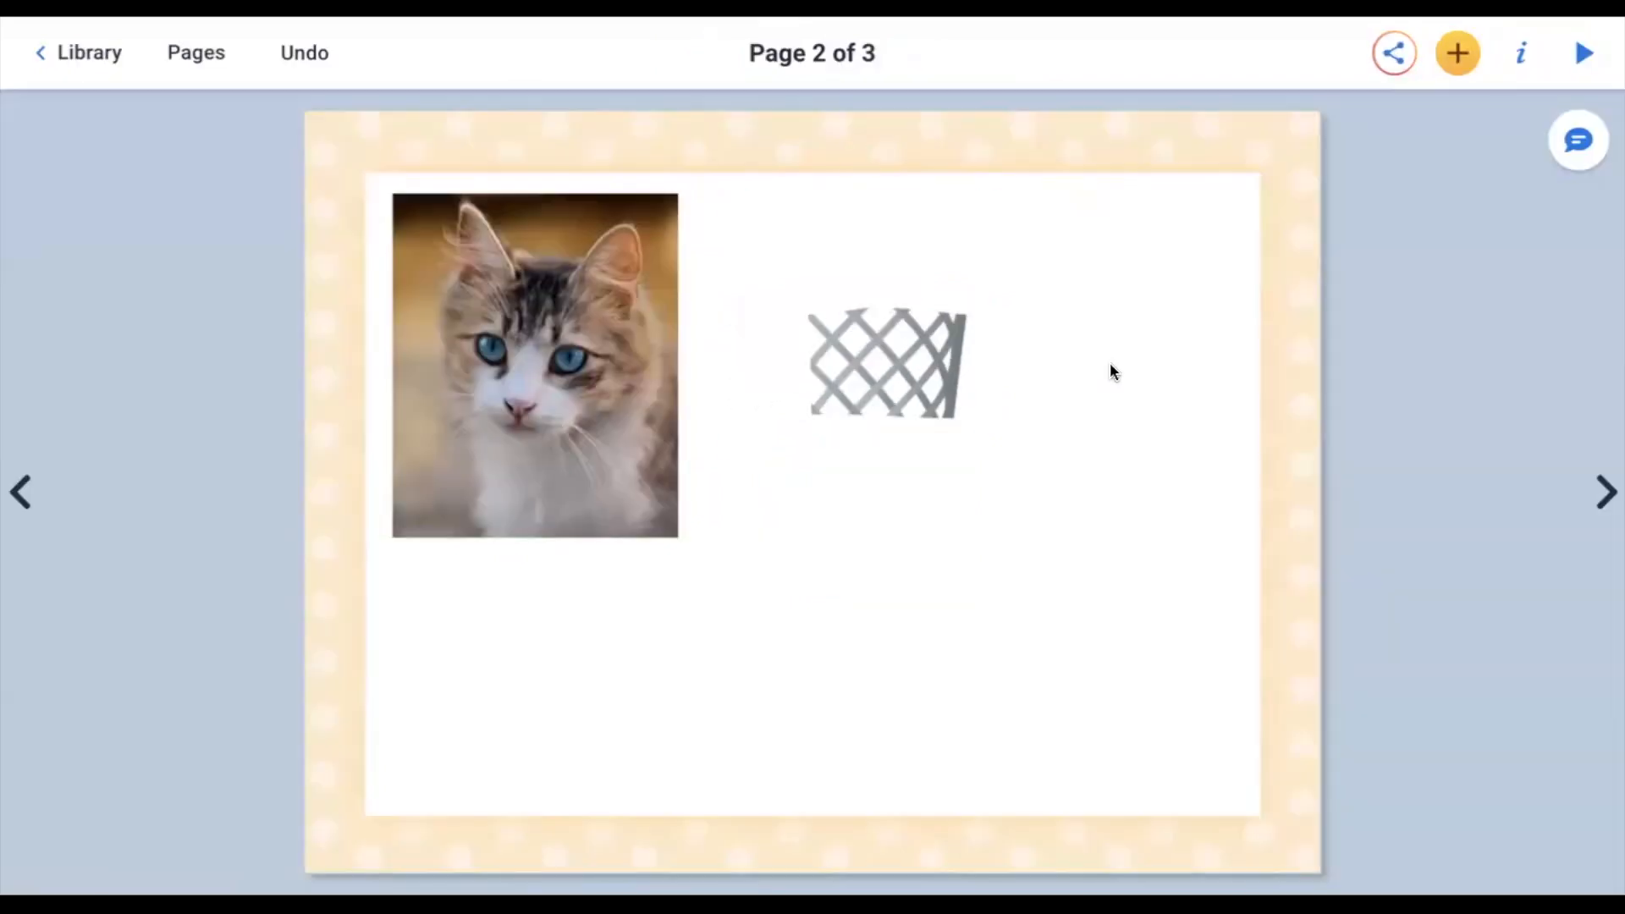
- Create another drawing with a small princess emoji, found by searching for "prin", and place it on the page
click(1457, 53)
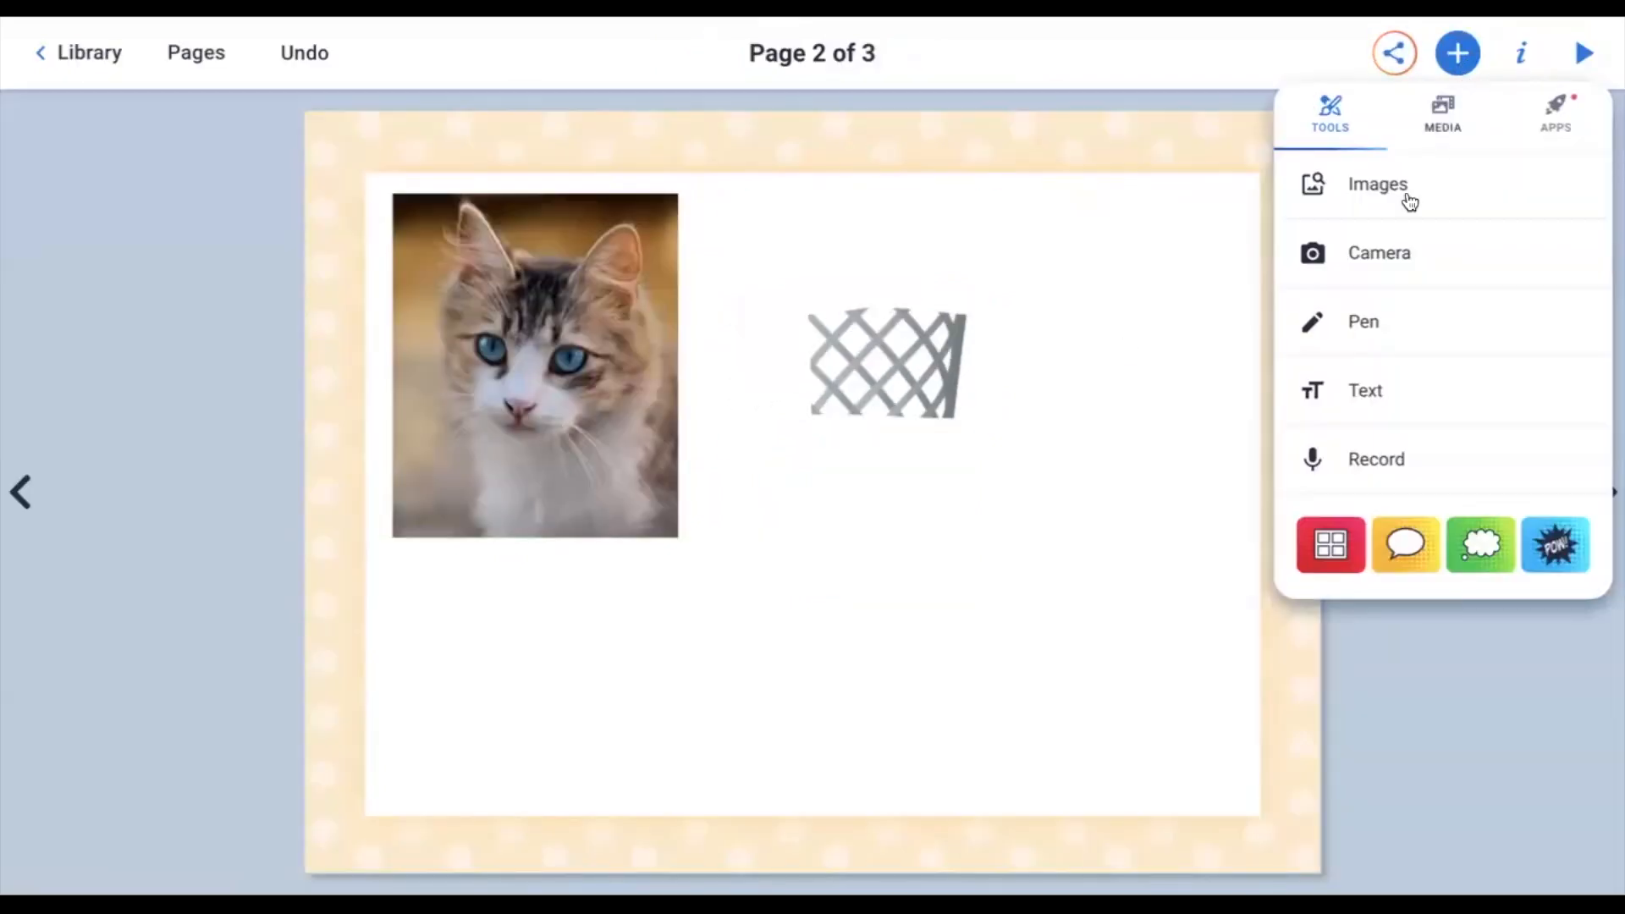
click(1368, 321)
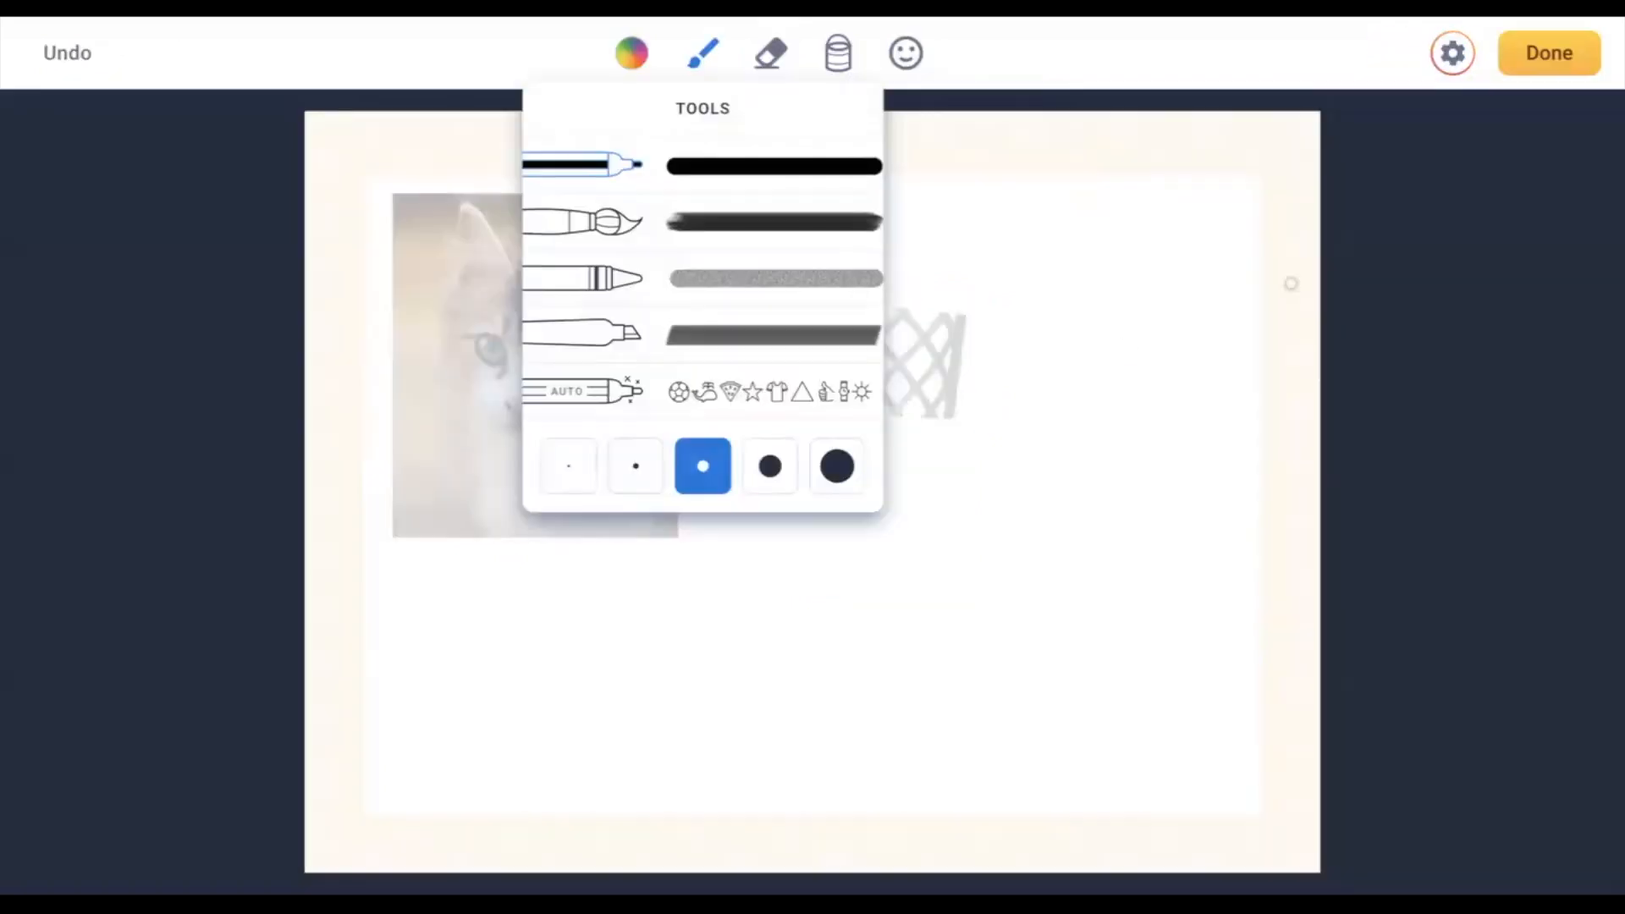
click(907, 55)
click(811, 236)
text(prin)
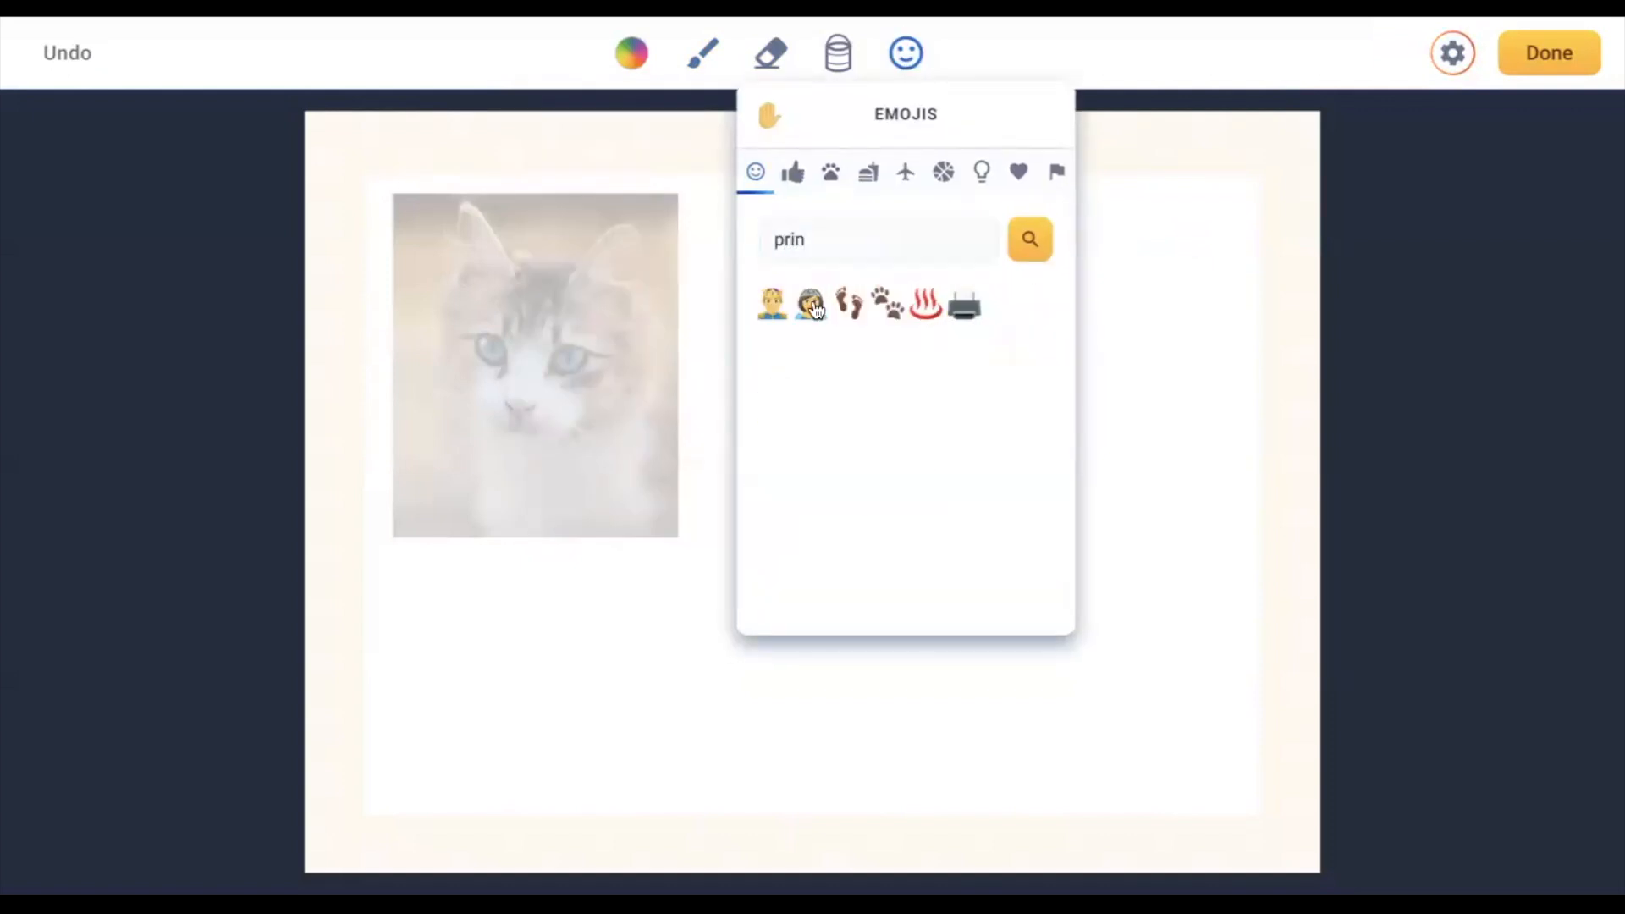
click(811, 303)
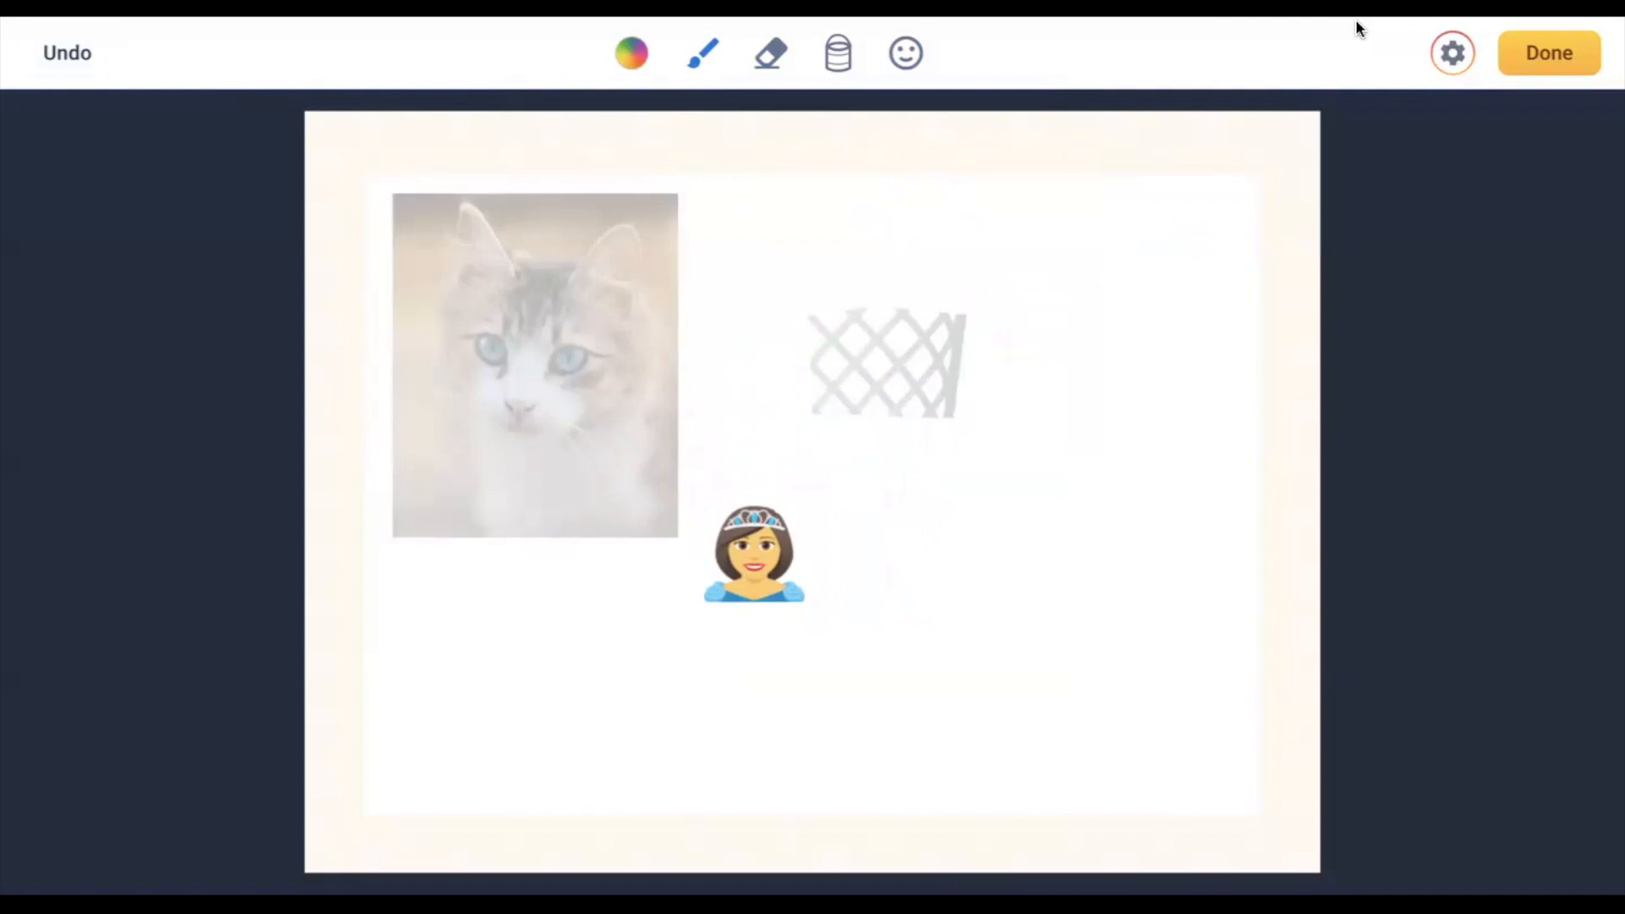
click(1549, 54)
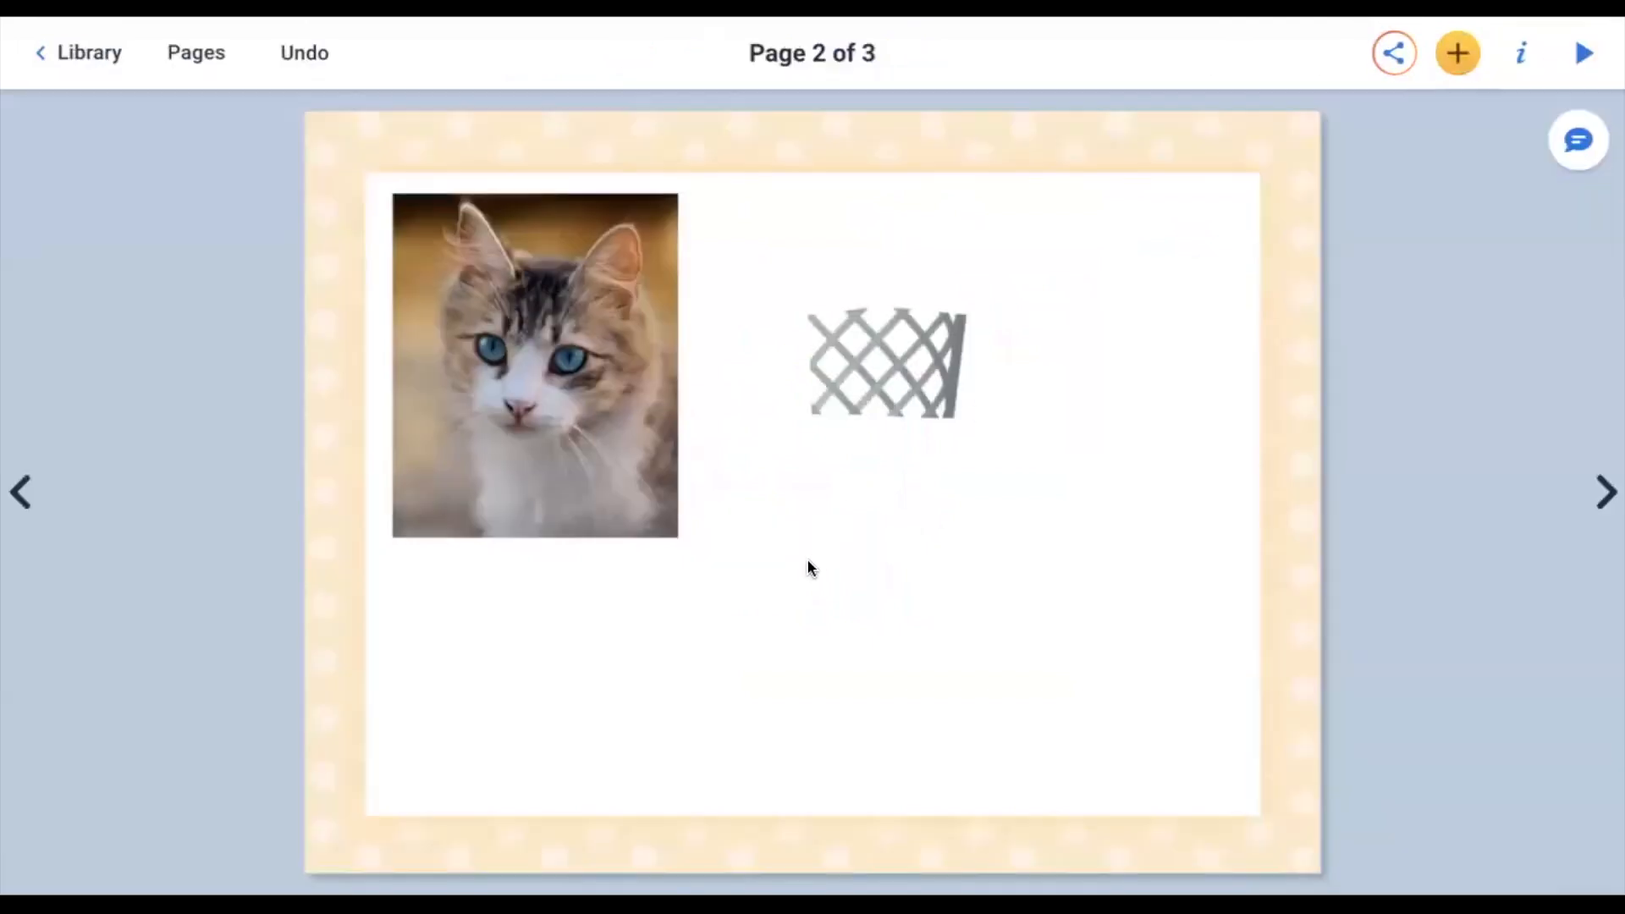
- Move the princess onto the lattice and bring the lattice image to the front
drag(779, 561, 904, 371)
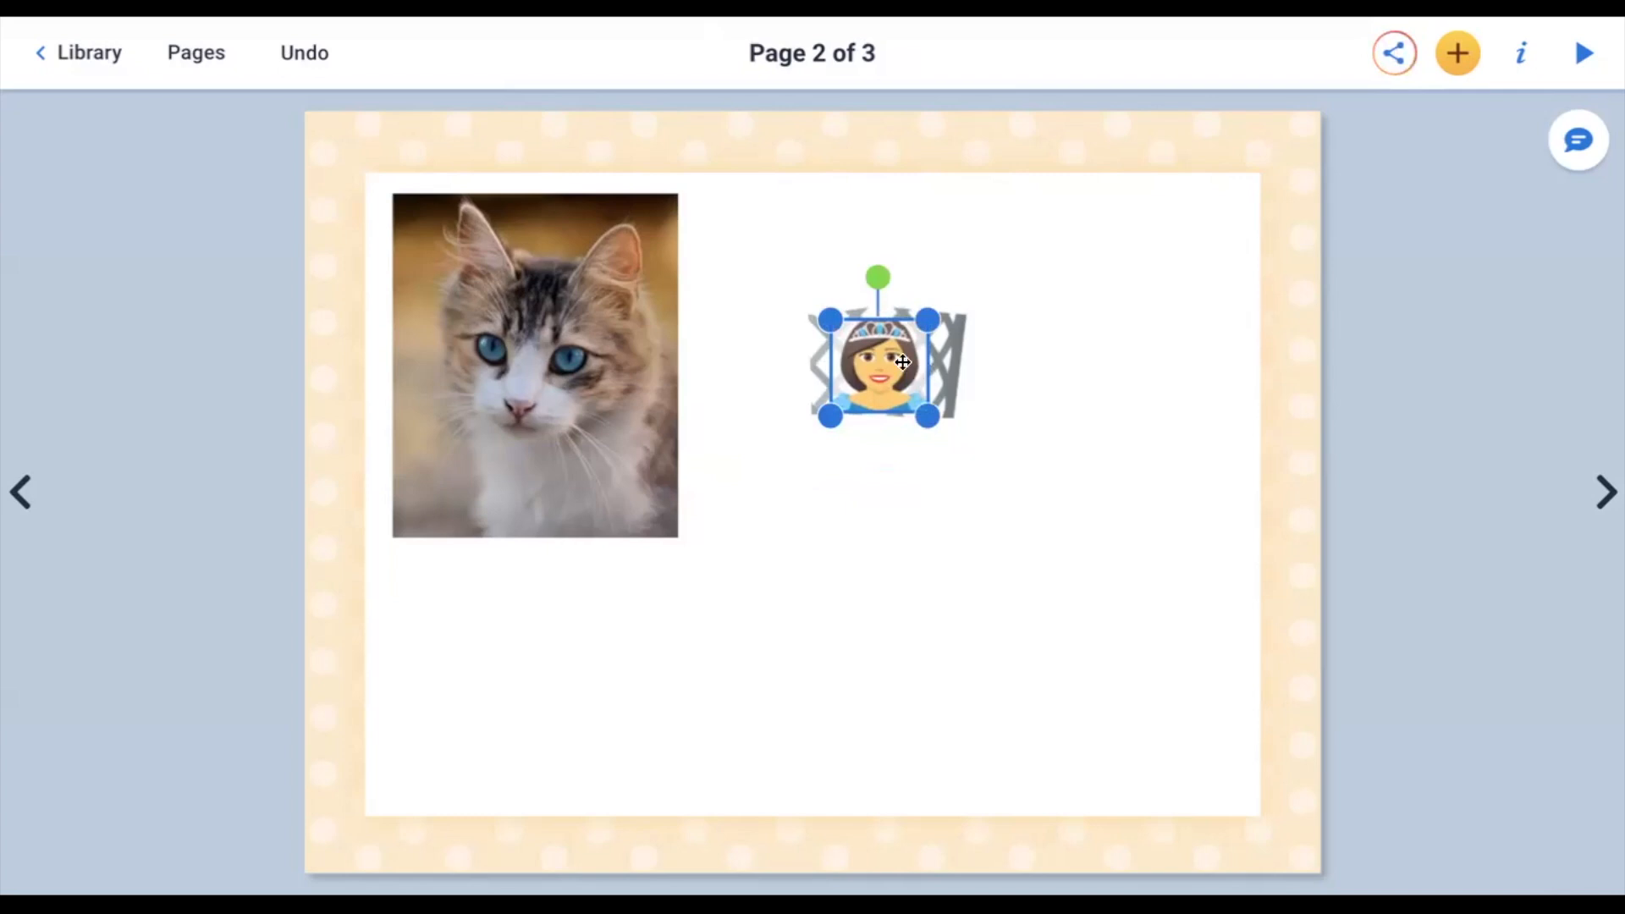
click(950, 357)
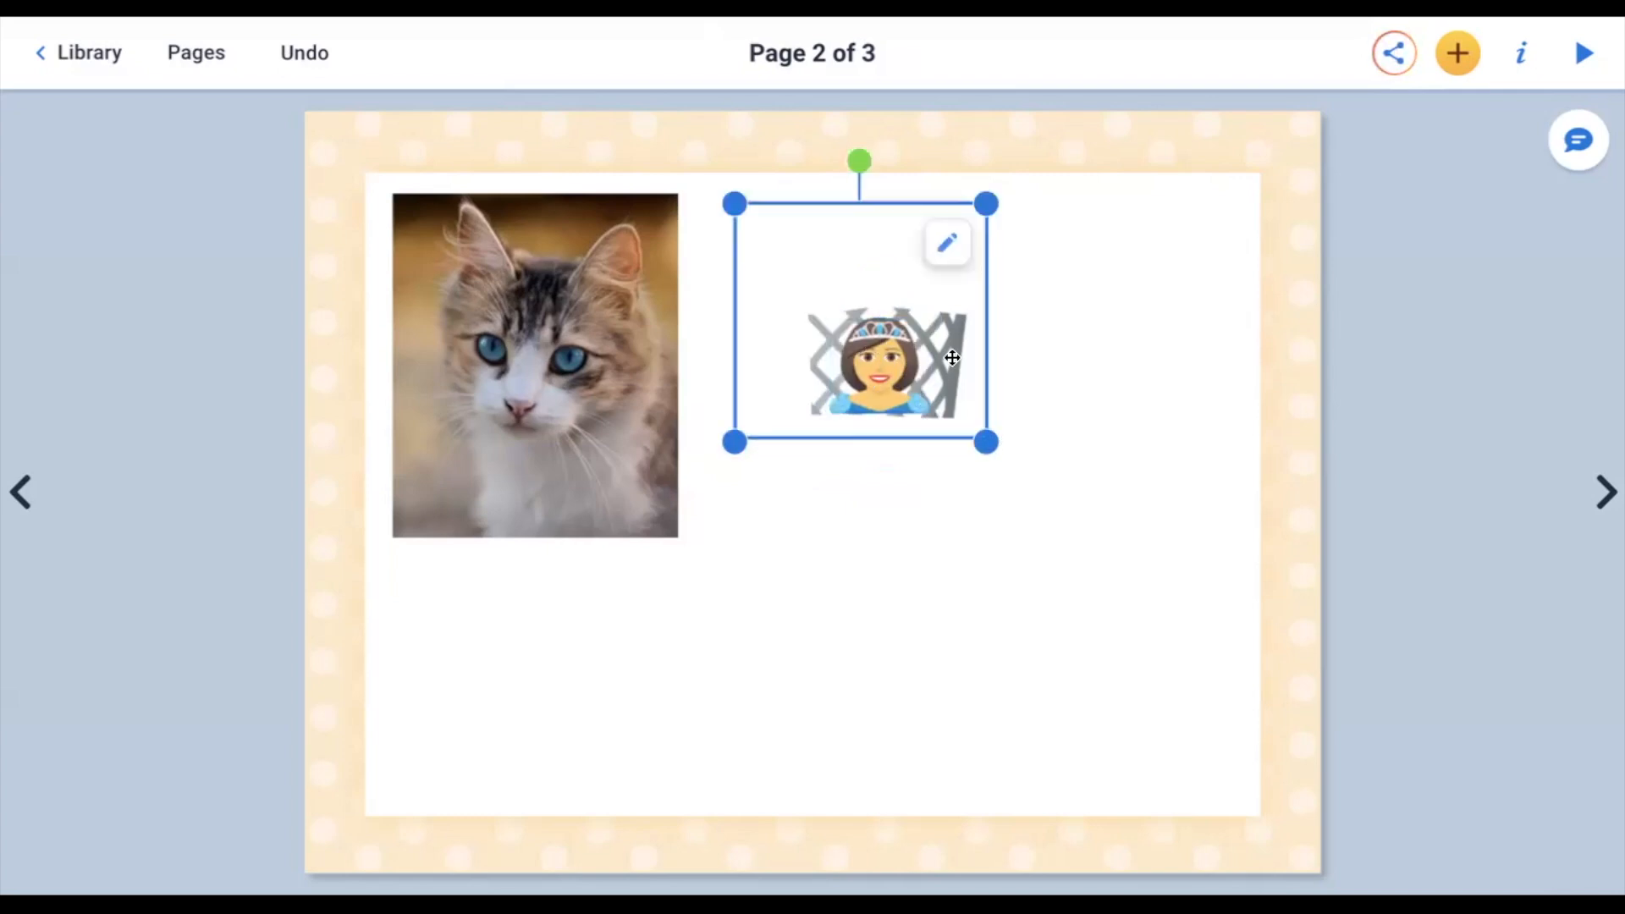
click(1090, 382)
click(955, 366)
click(1521, 58)
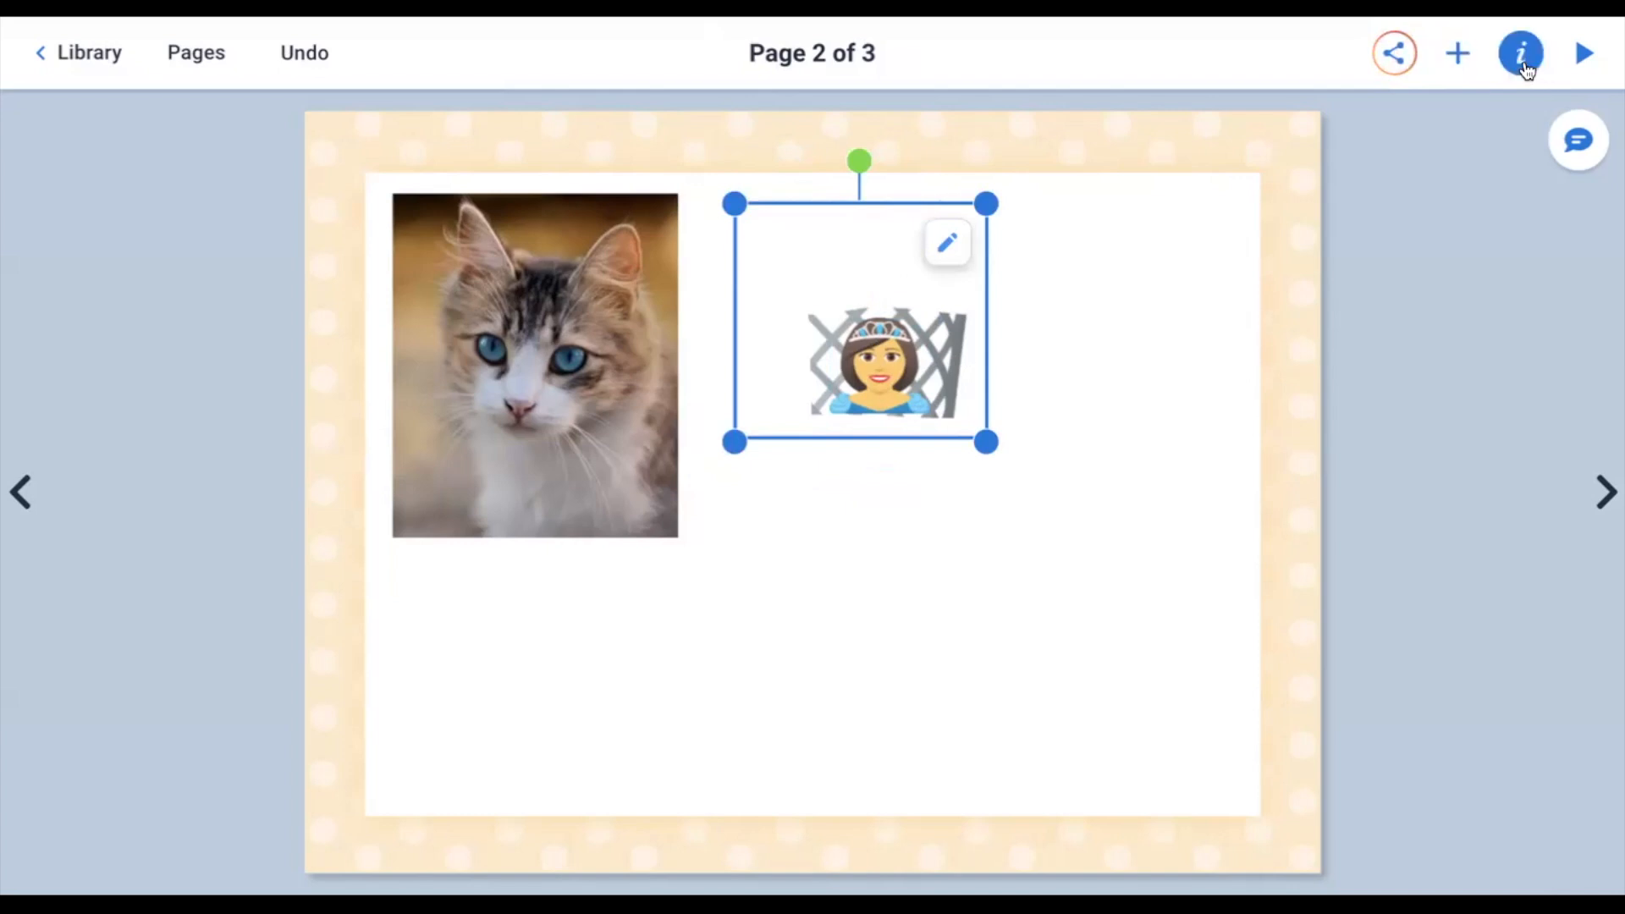
click(1366, 575)
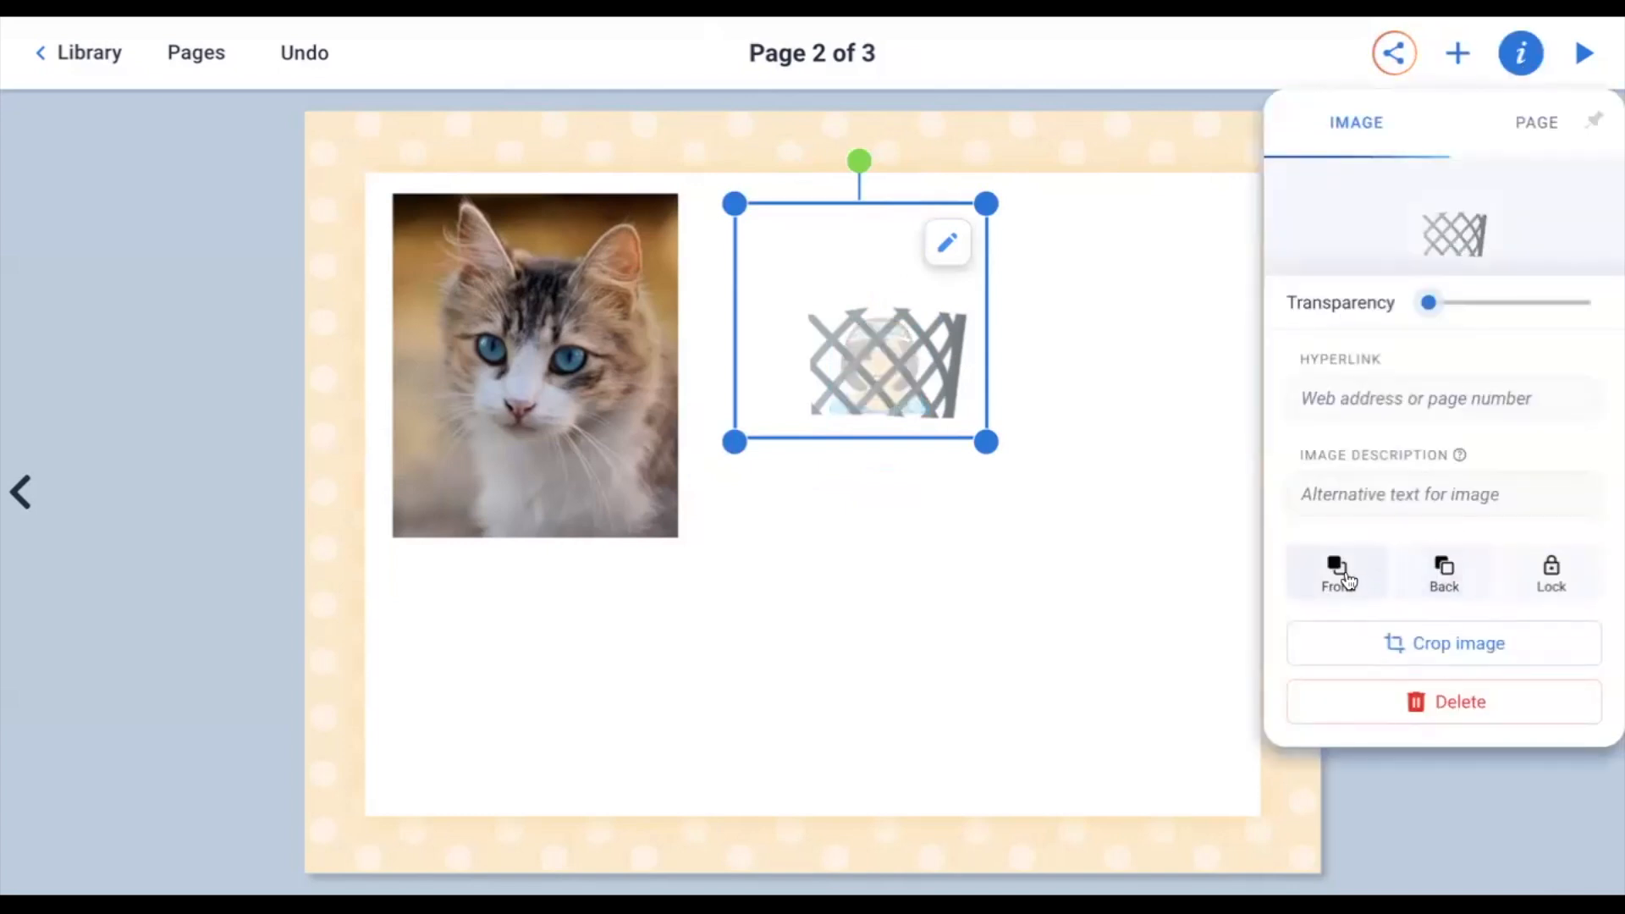
click(1082, 584)
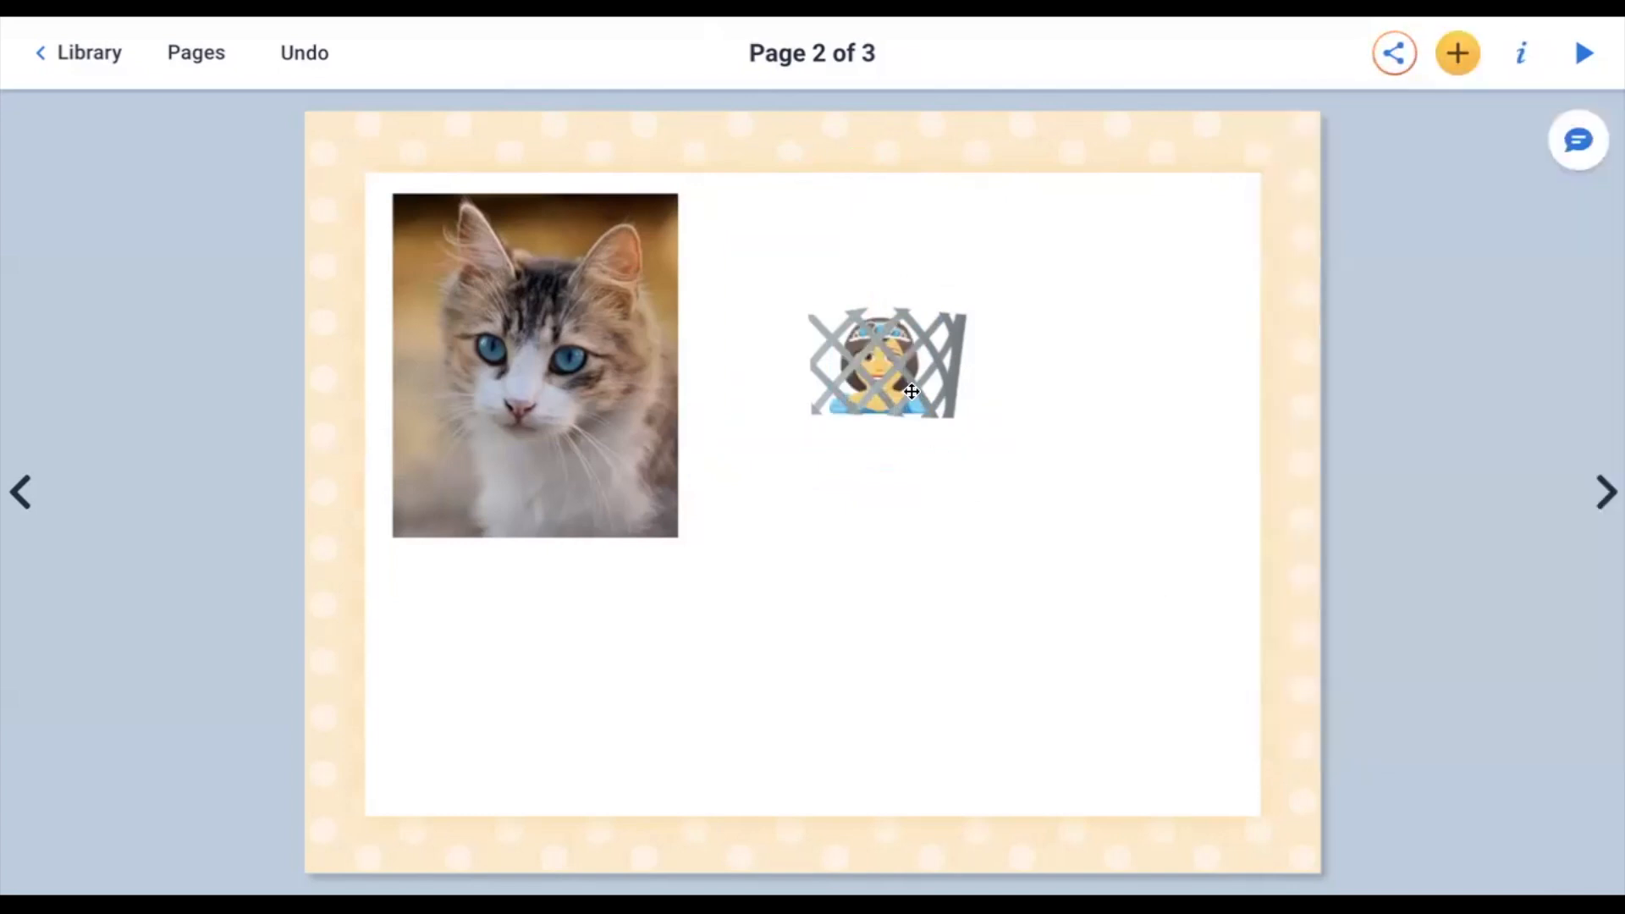
- Enlarge the lattice image slightly and recentre it over the princess
click(969, 427)
drag(987, 440, 1053, 523)
mouse_move(922, 420)
mouse_down()
mouse_move(903, 389)
mouse_move(881, 389)
mouse_up()
click(1125, 397)
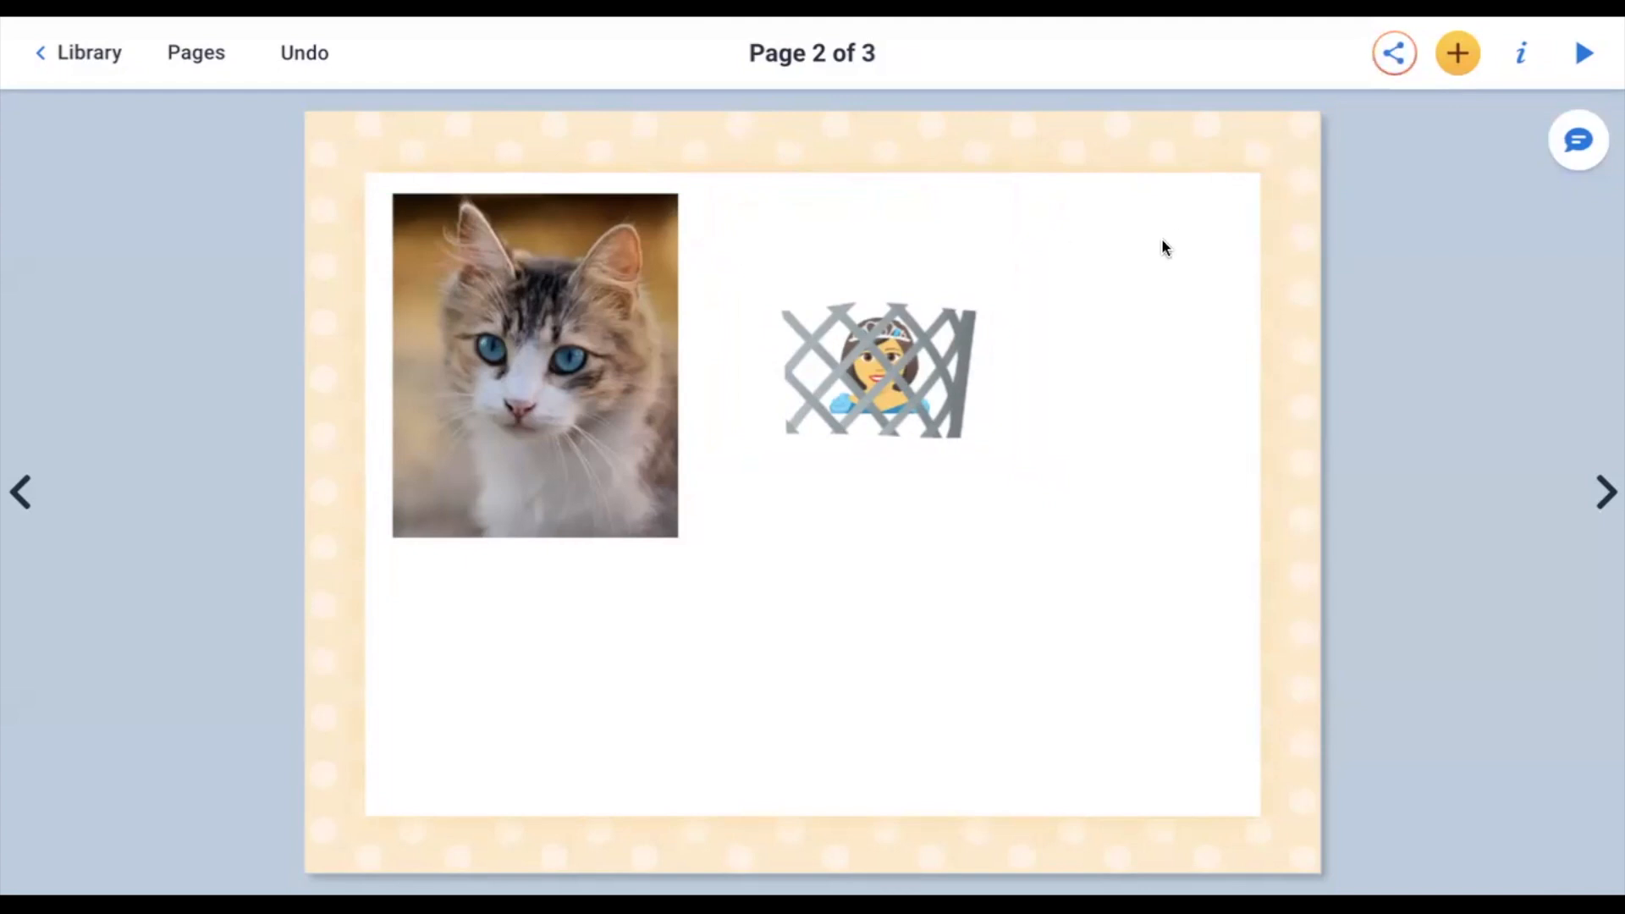
- Open a new text box on the page for entering text
click(1459, 56)
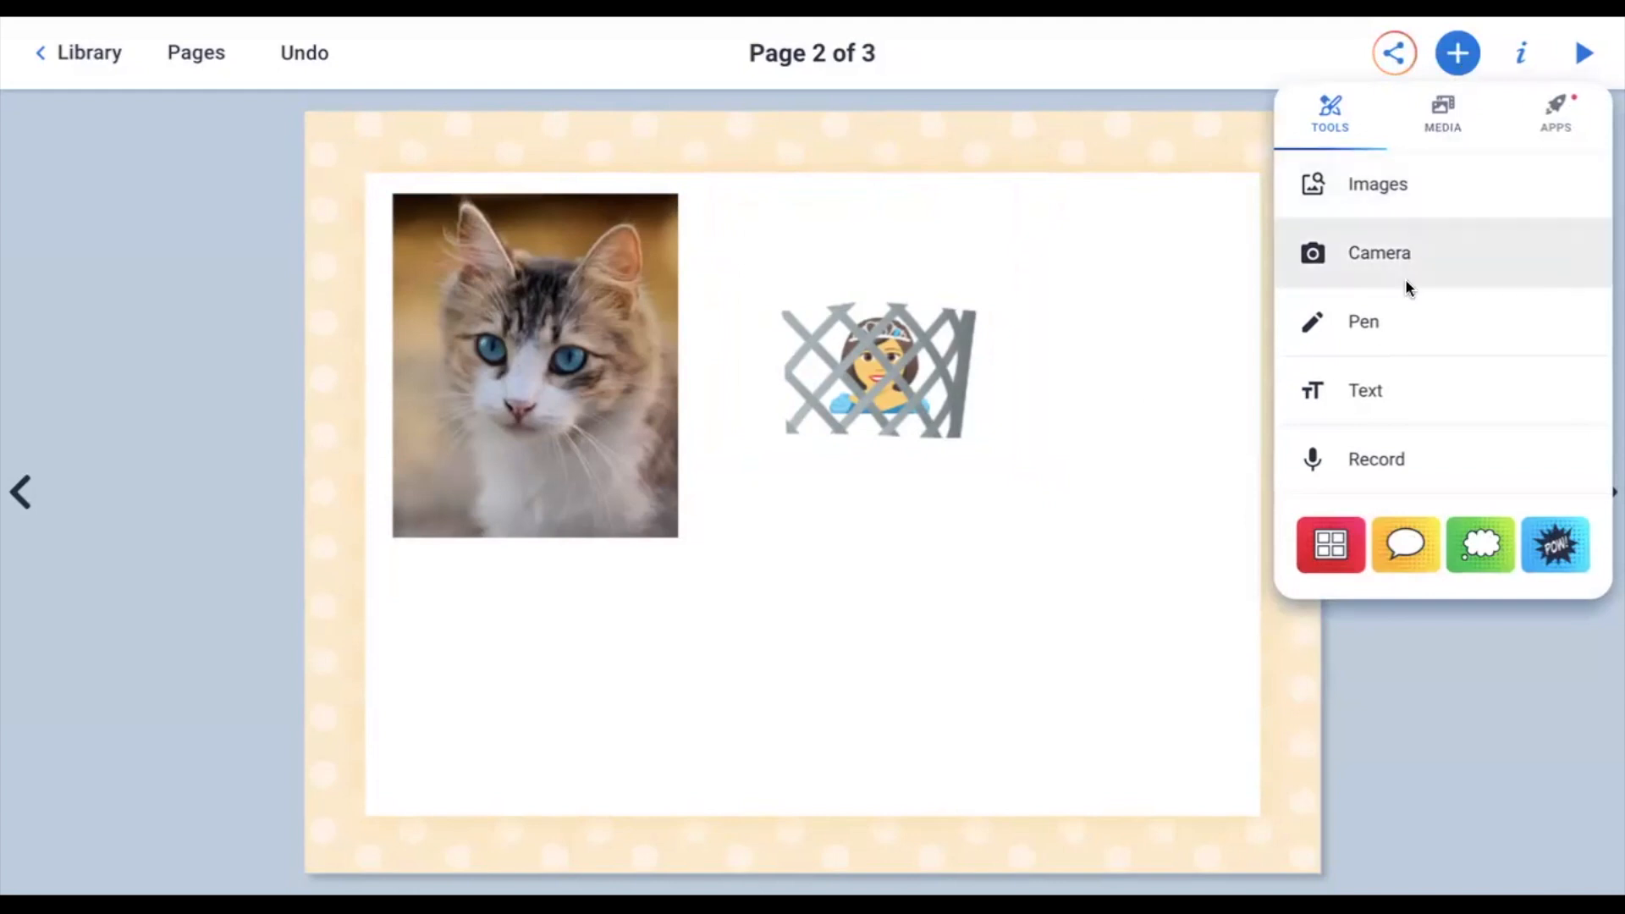
click(1385, 378)
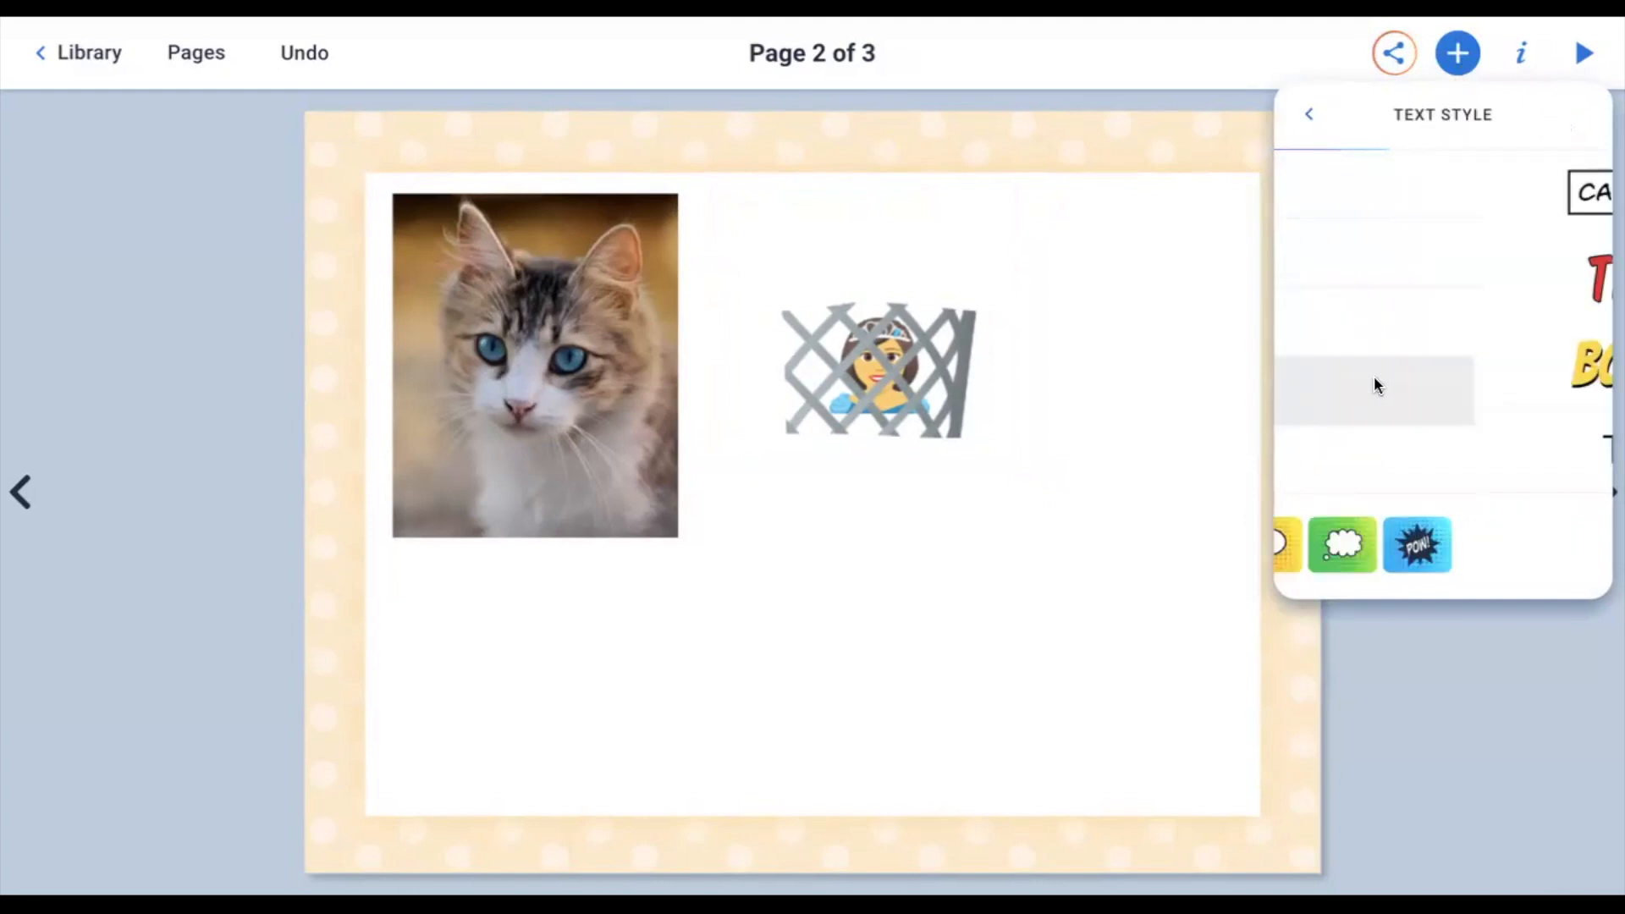
click(1448, 450)
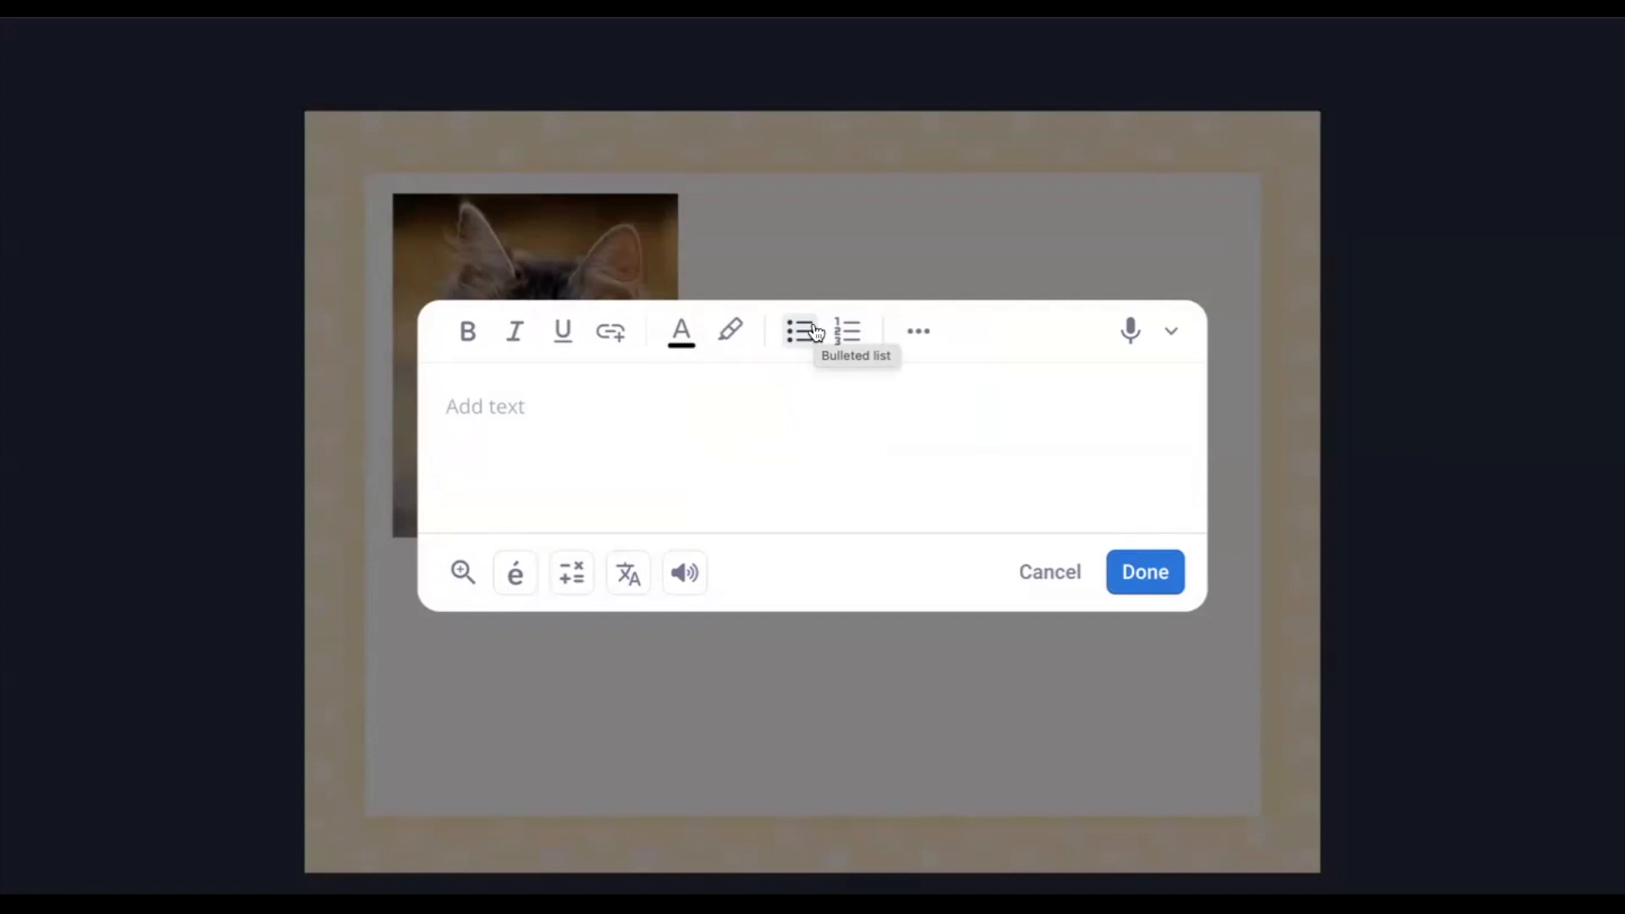
- Set the dictation language to Français (France) and try out the voice input
click(1178, 337)
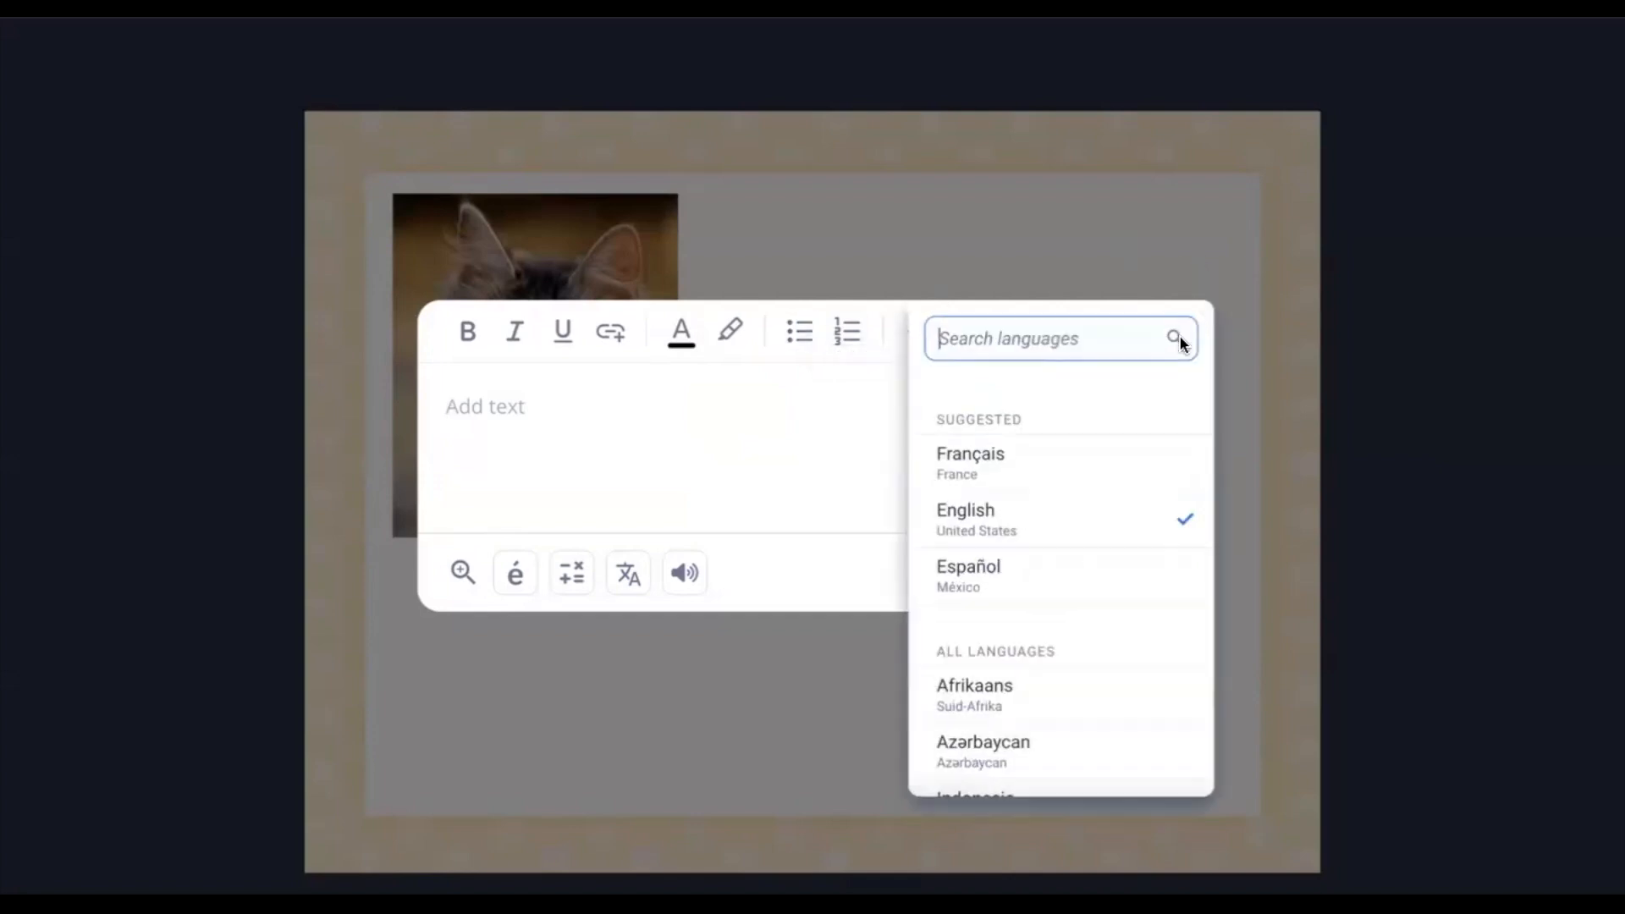
click(1061, 472)
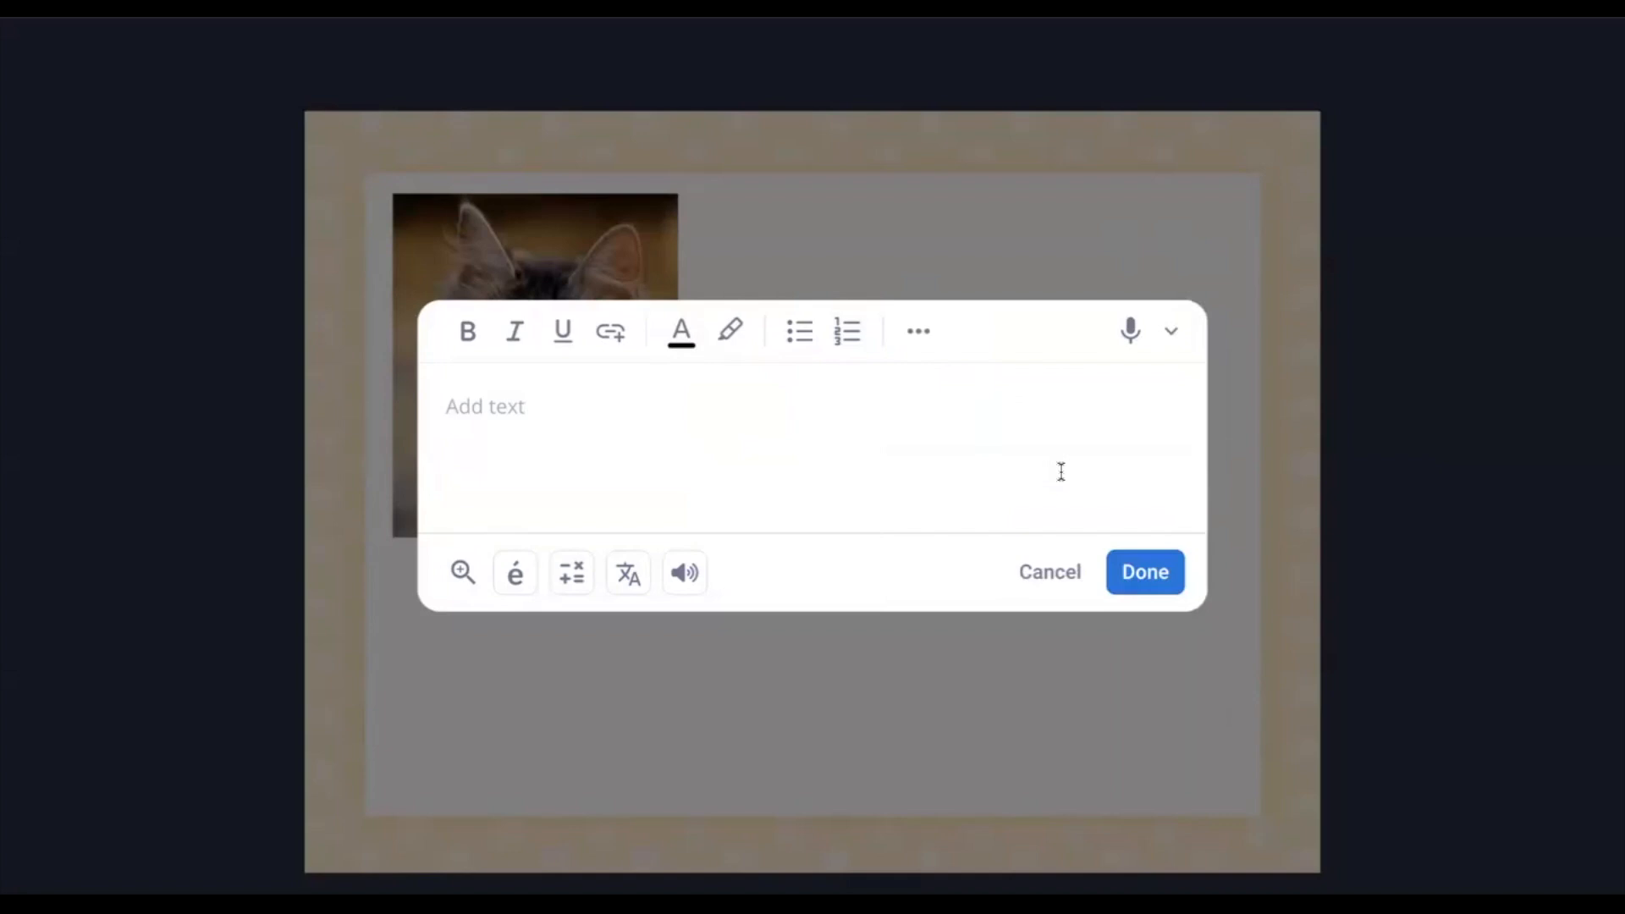
click(1130, 331)
- Switch the dictation language to English (United States) and start voice dictation in the text box
click(1168, 332)
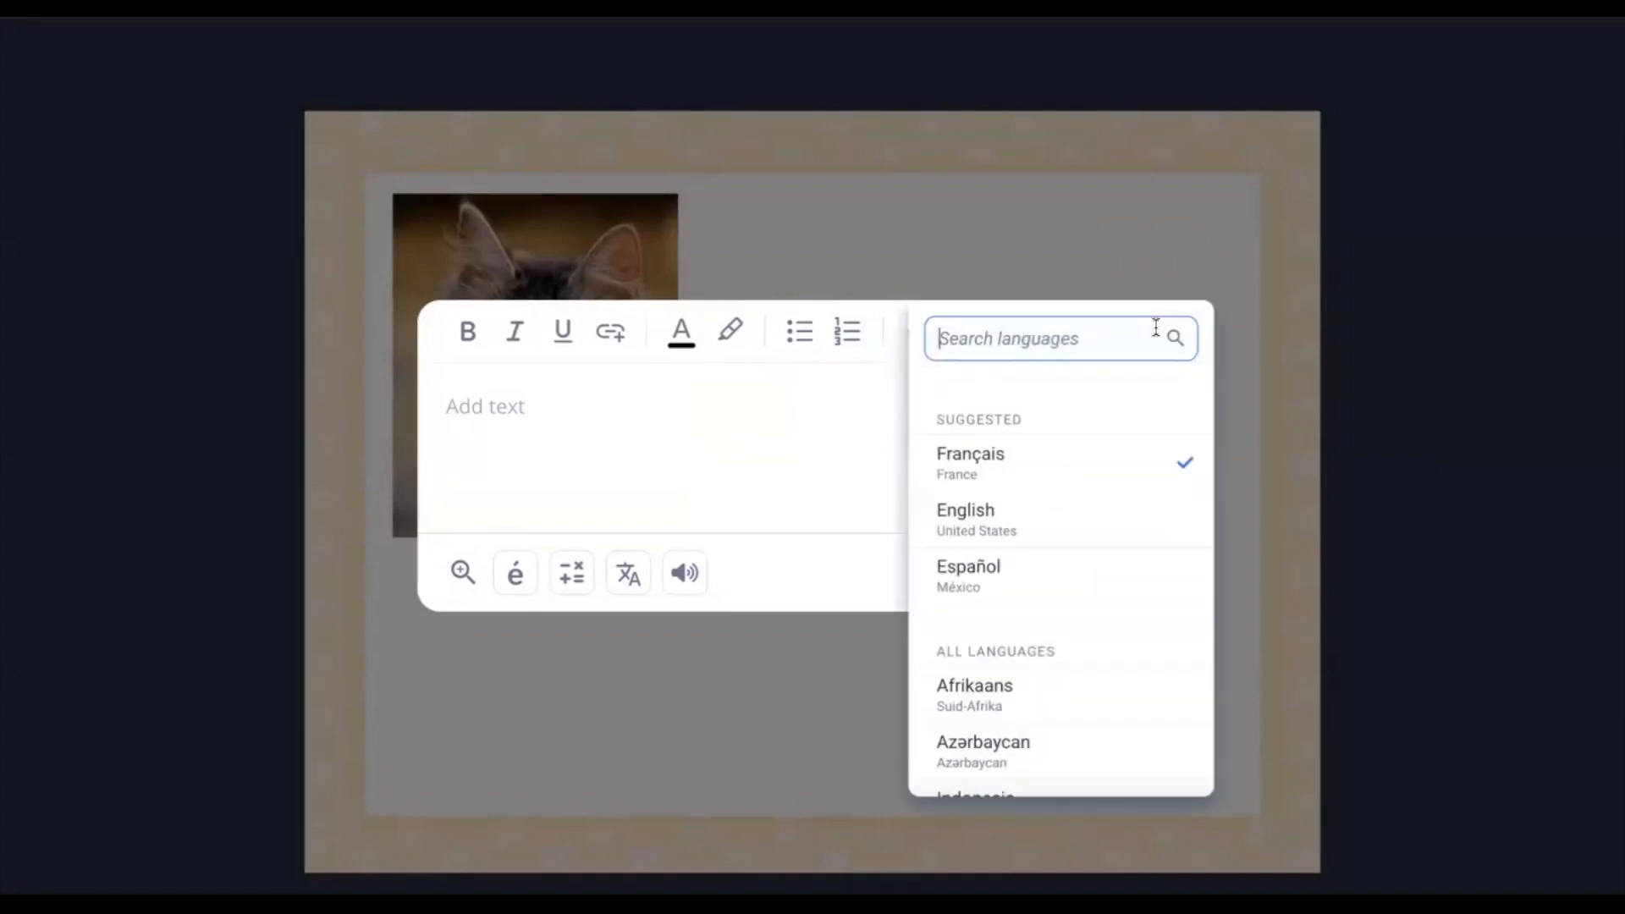
click(1004, 518)
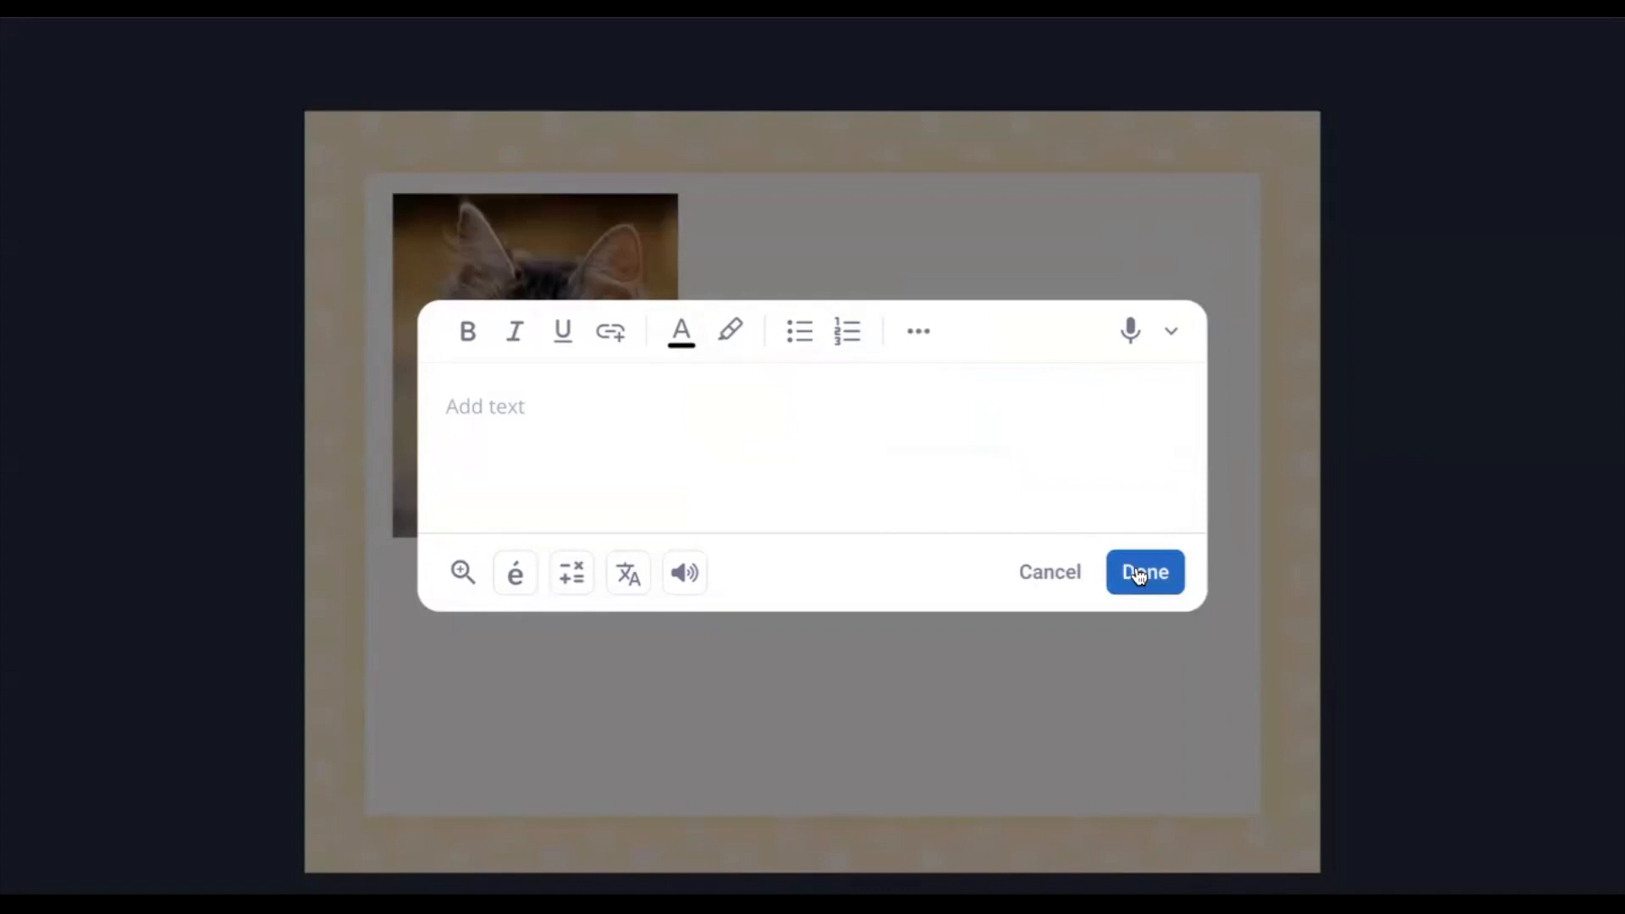
click(1131, 331)
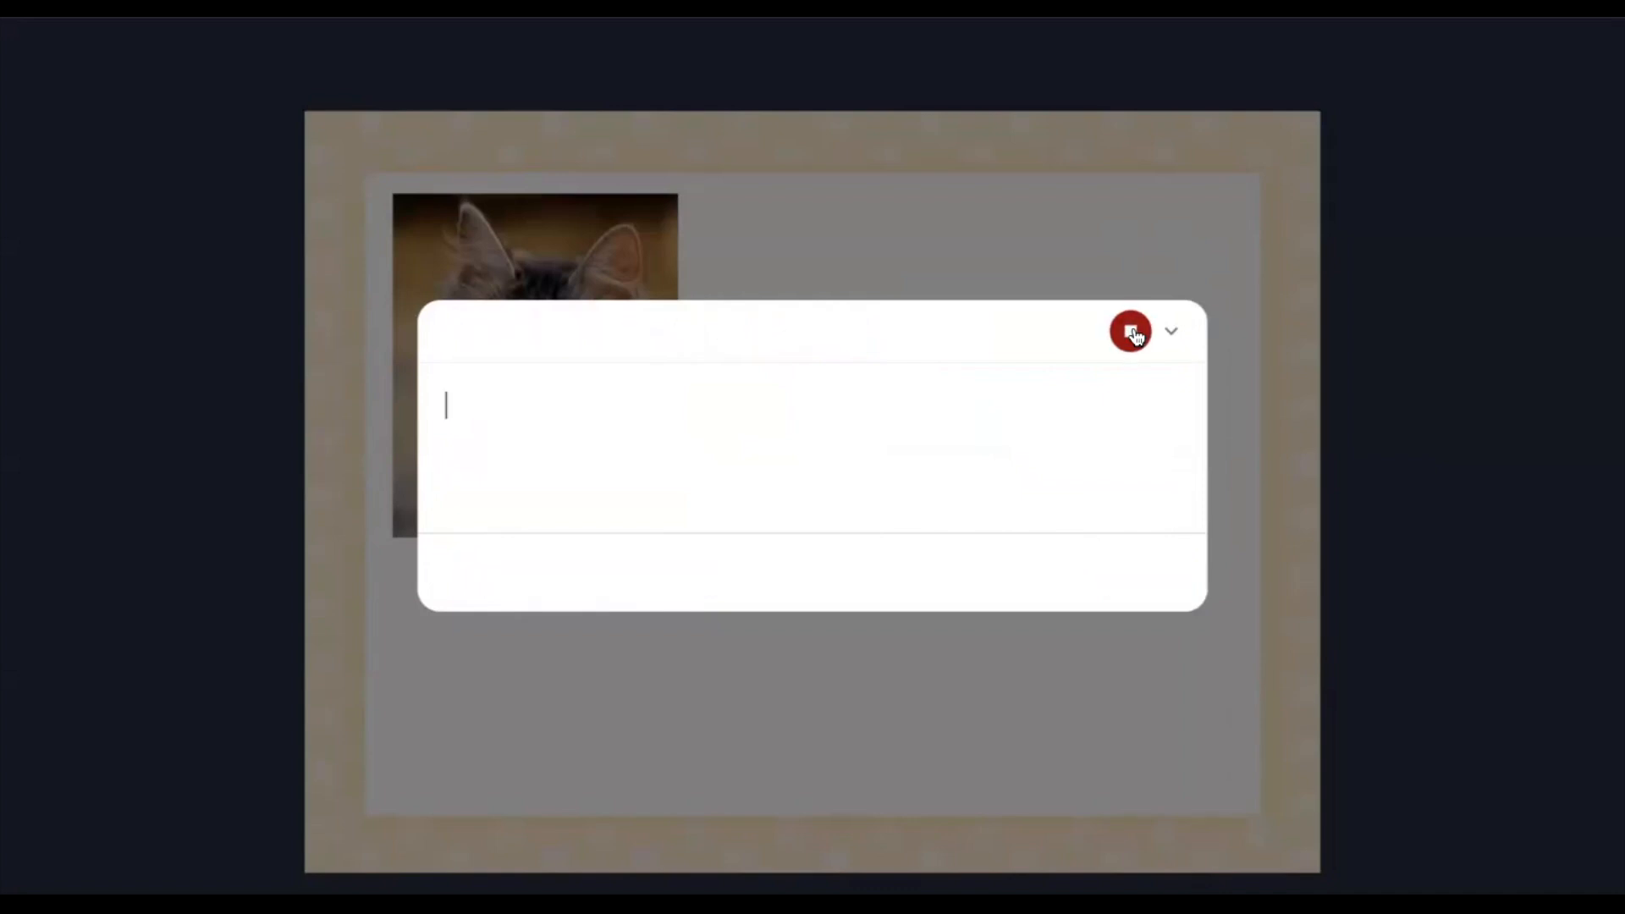